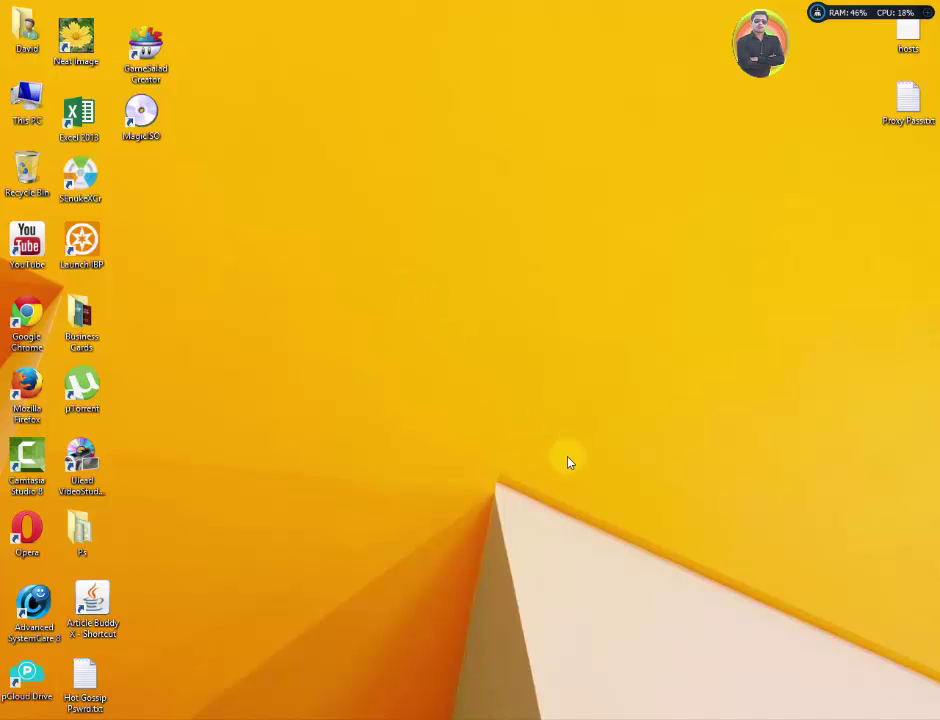
Step: Launch Excel 2013 and start a new blank workbook (Book1)
double_click(80, 115)
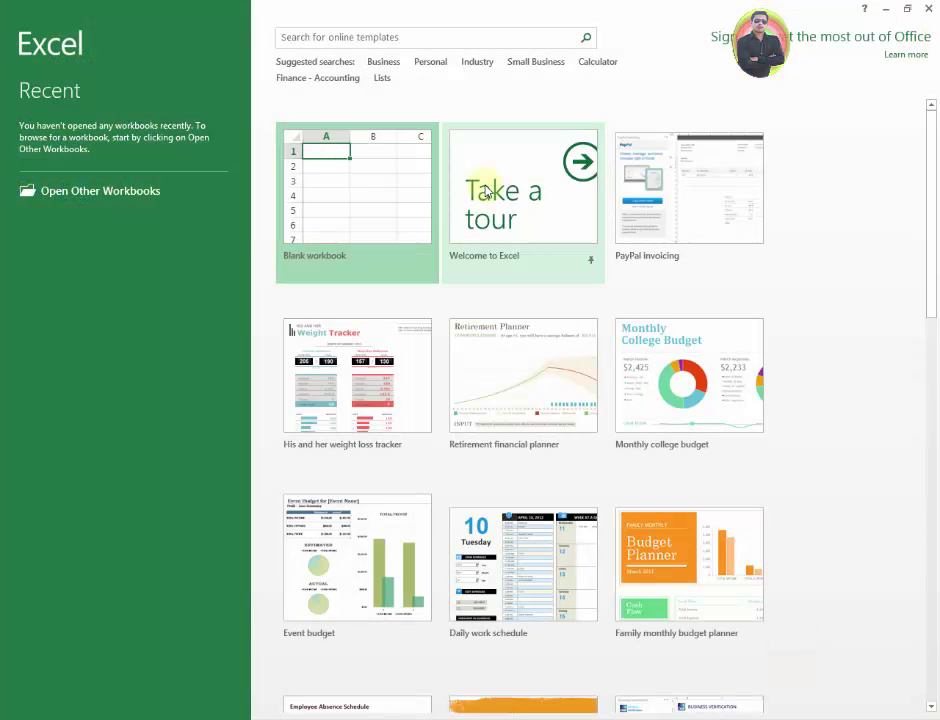
left_click(330, 174)
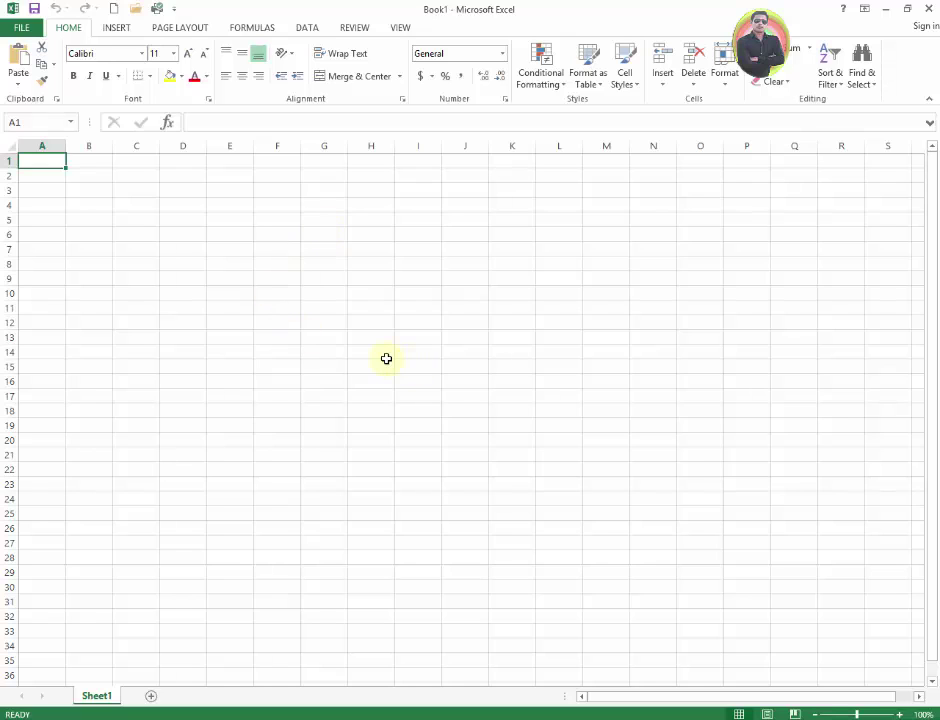
left_click(178, 201)
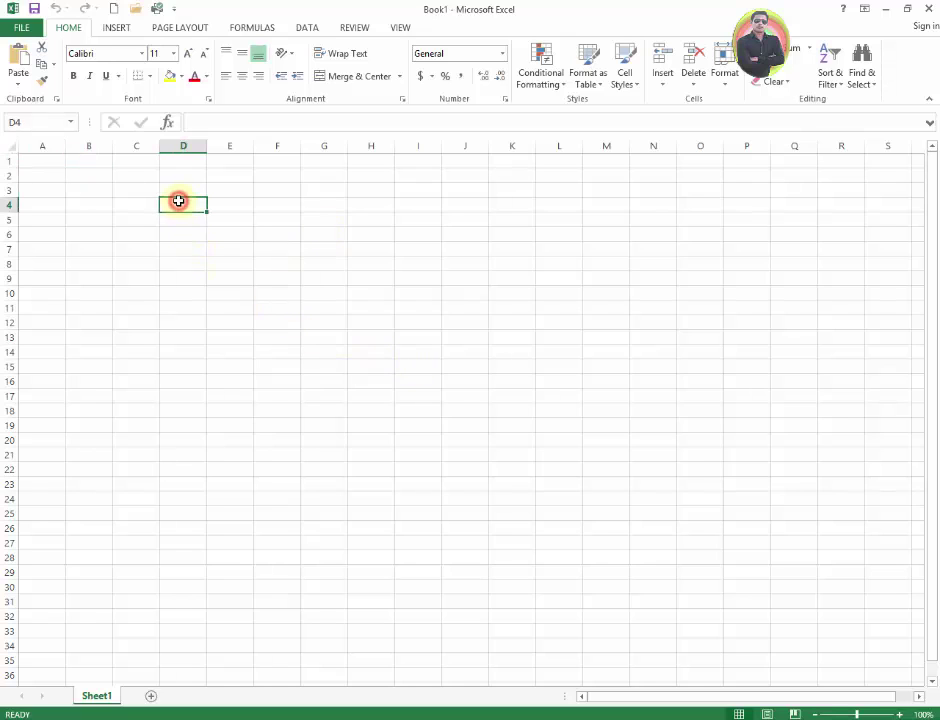
Step: Enter 200 in cell C3 and 300 in cell C4
left_click(123, 191)
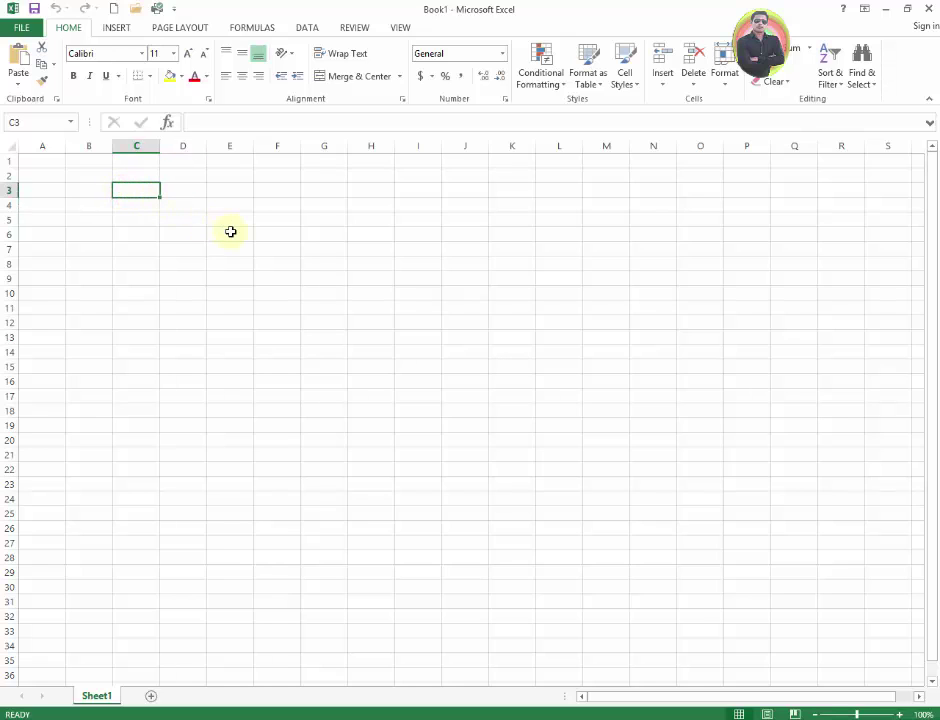
type("222")
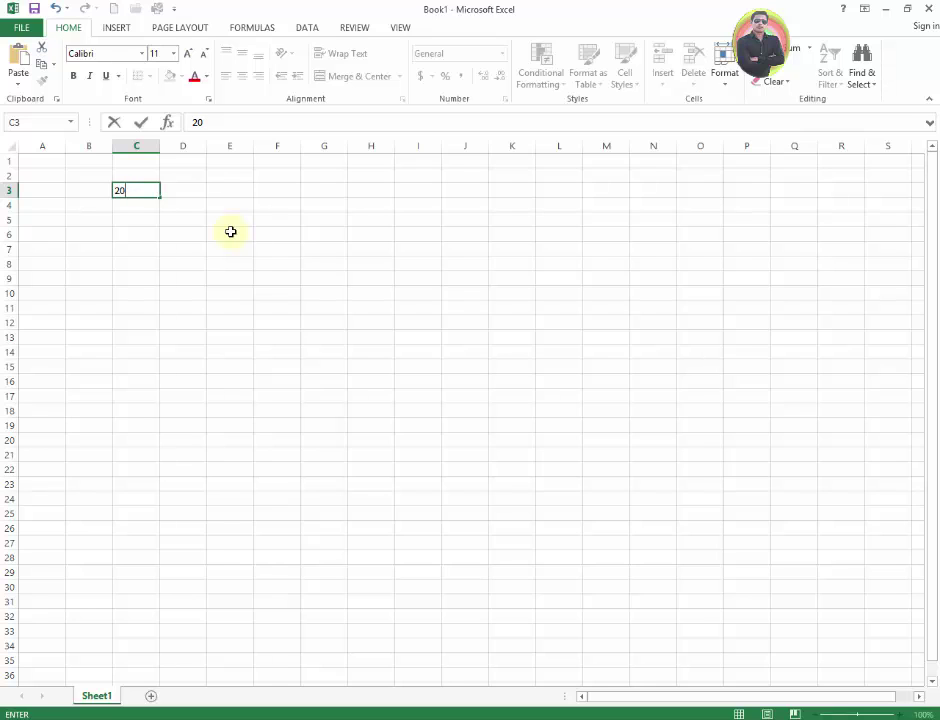
key("Return")
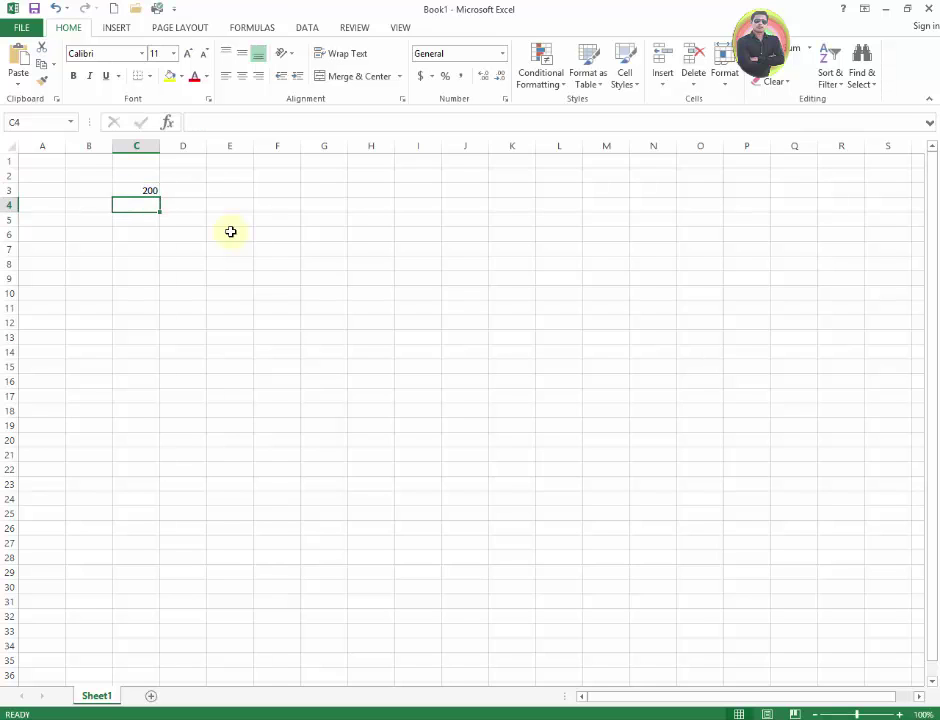
type("300")
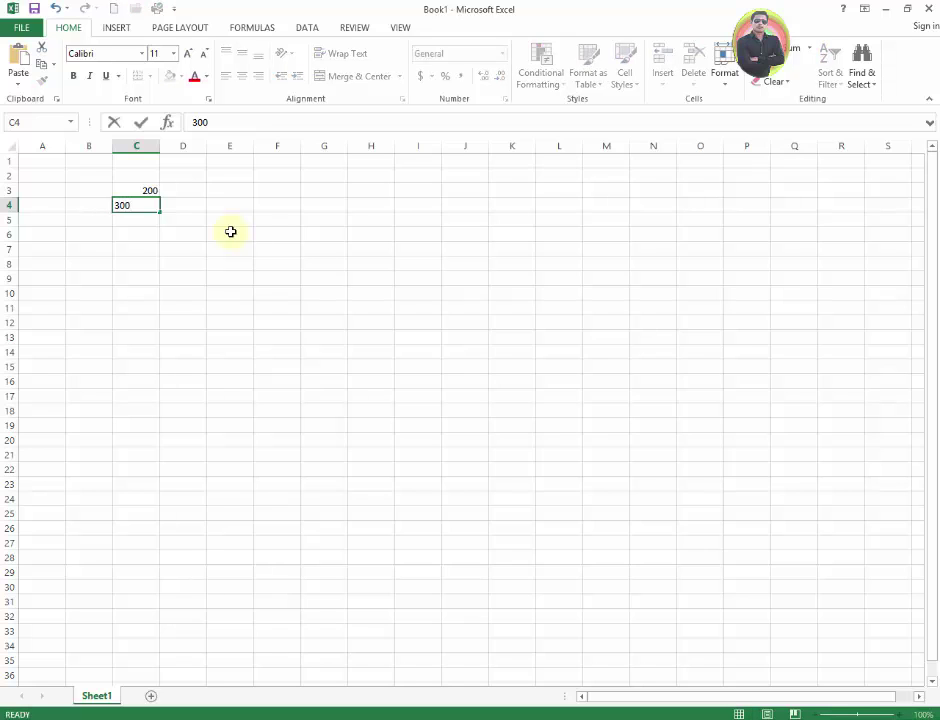
key("Return")
Step: Preview the Number category for C3 in Format Cells, then close without applying
left_click(218, 216)
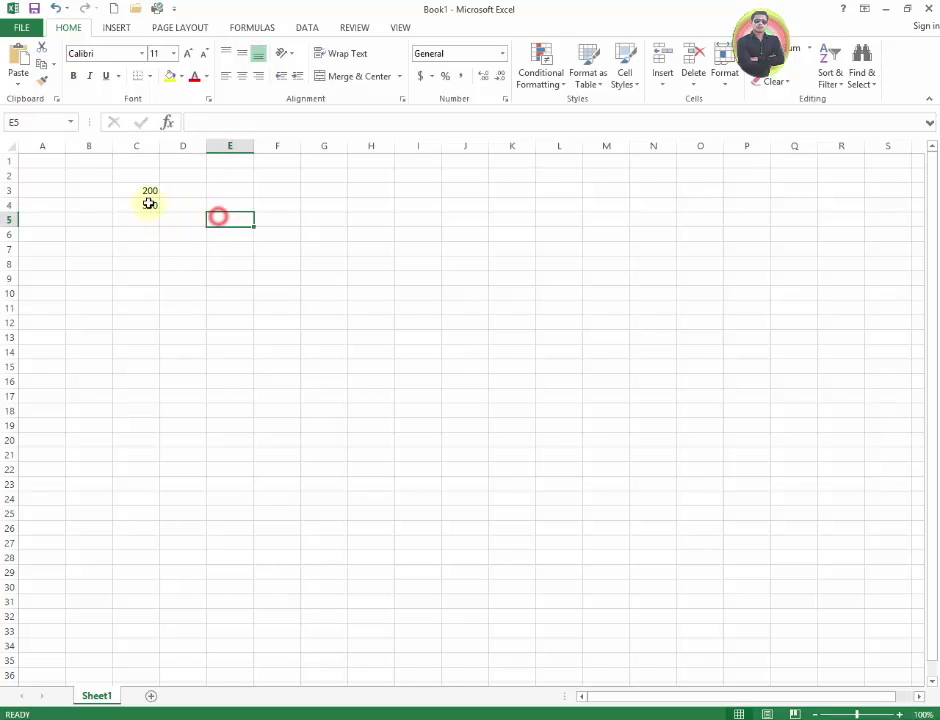
left_click(145, 189)
right_click(145, 189)
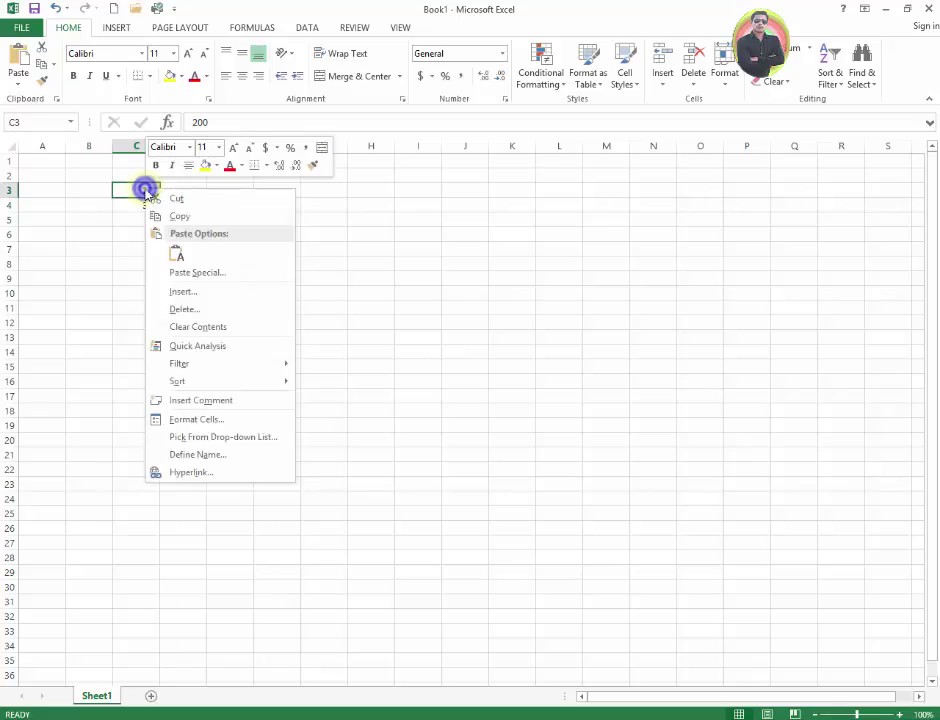
left_click(237, 463)
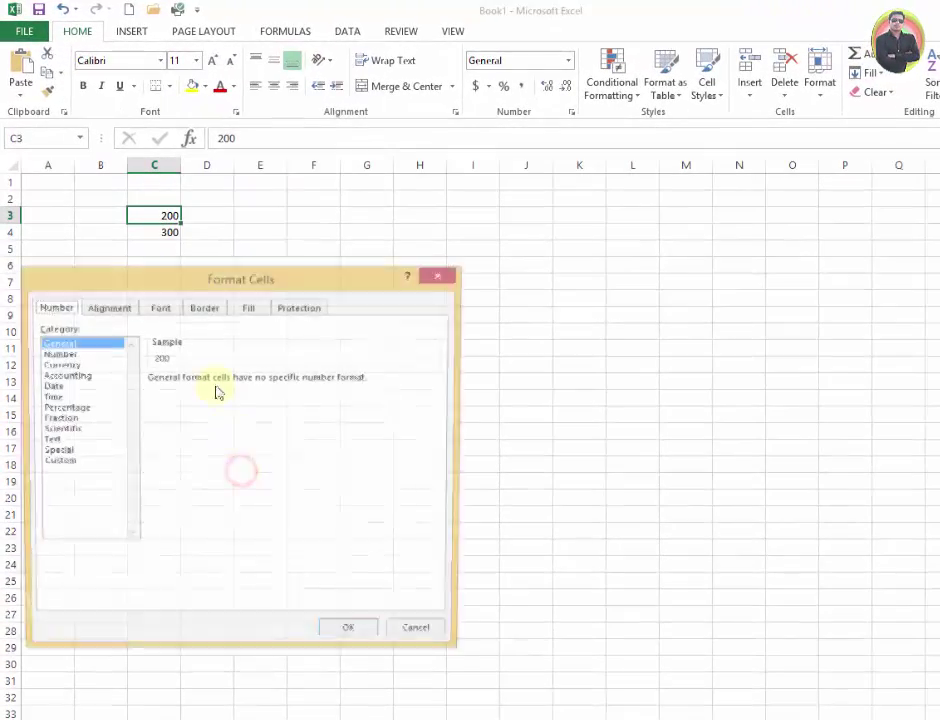
left_click(73, 354)
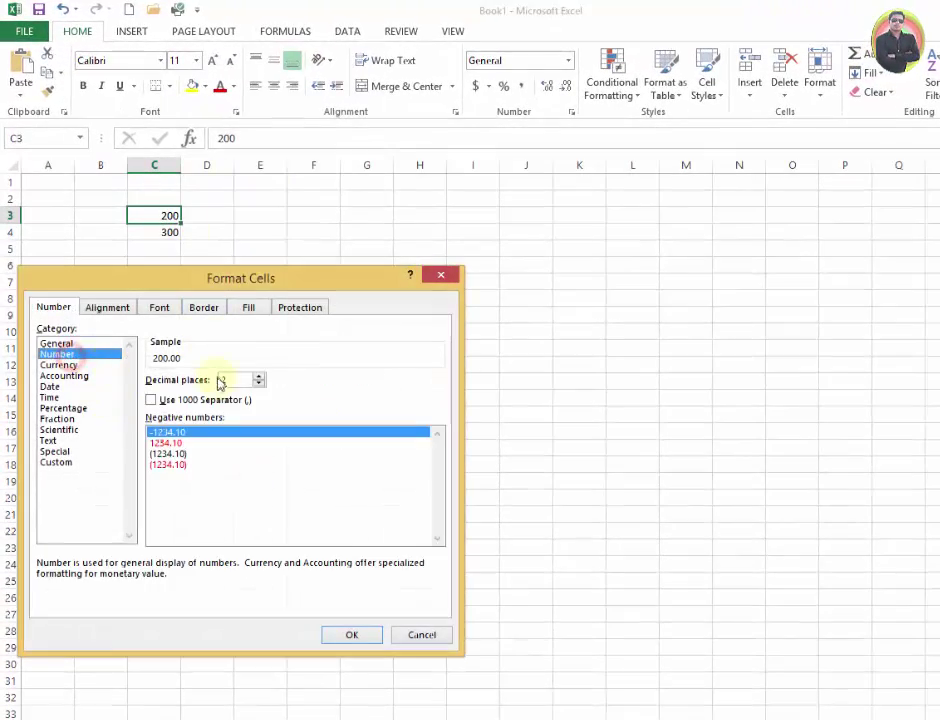
left_click(445, 276)
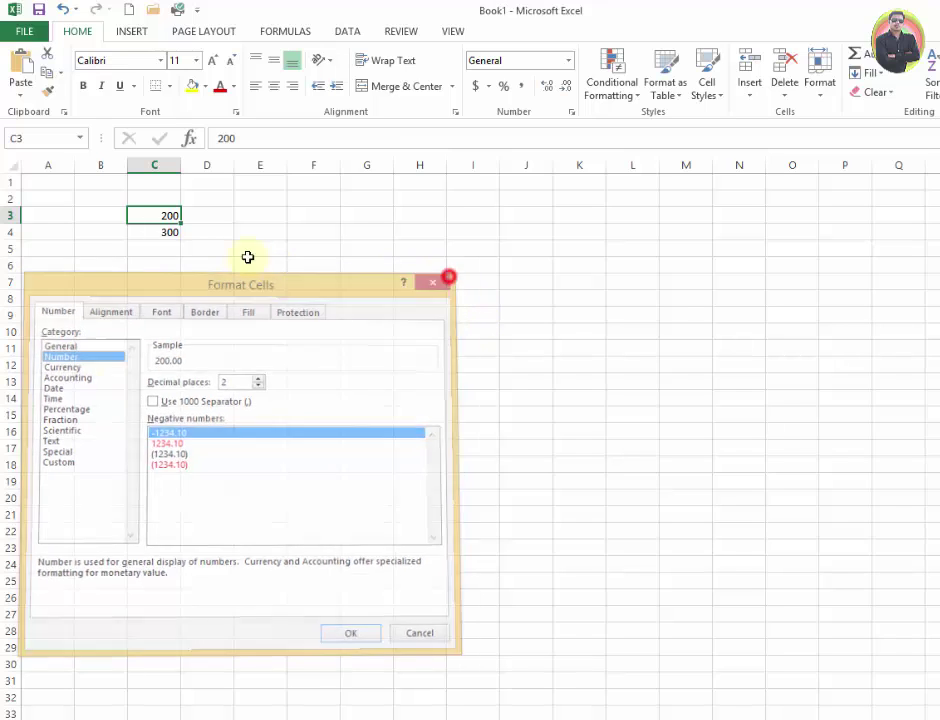
Step: Reopen Format Cells for C3 via More Number Formats with Number selected, previewing 200.00
left_click(567, 61)
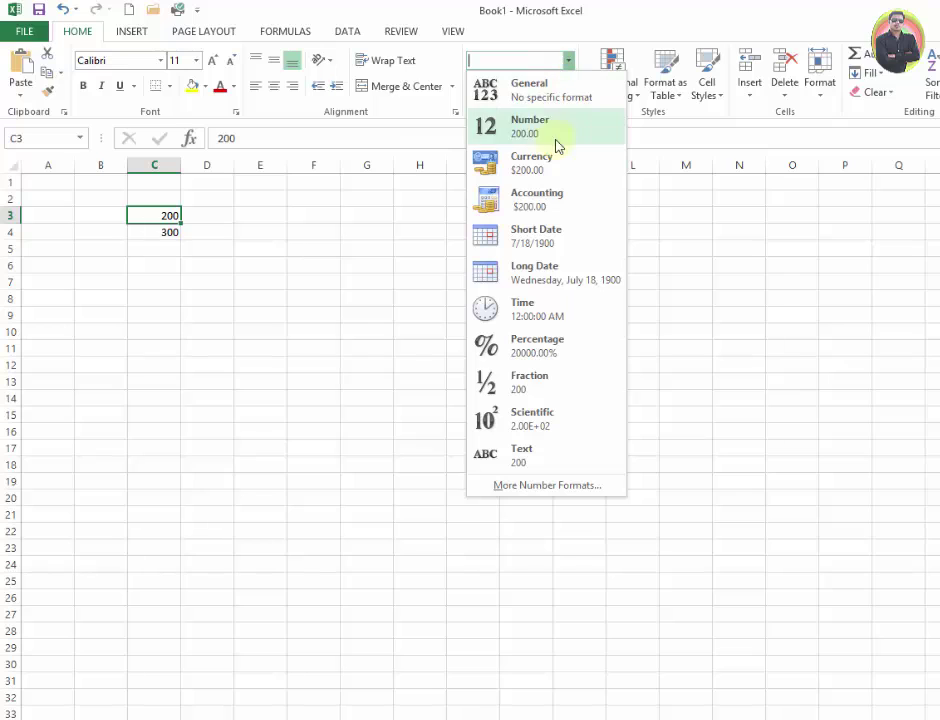
left_click(551, 487)
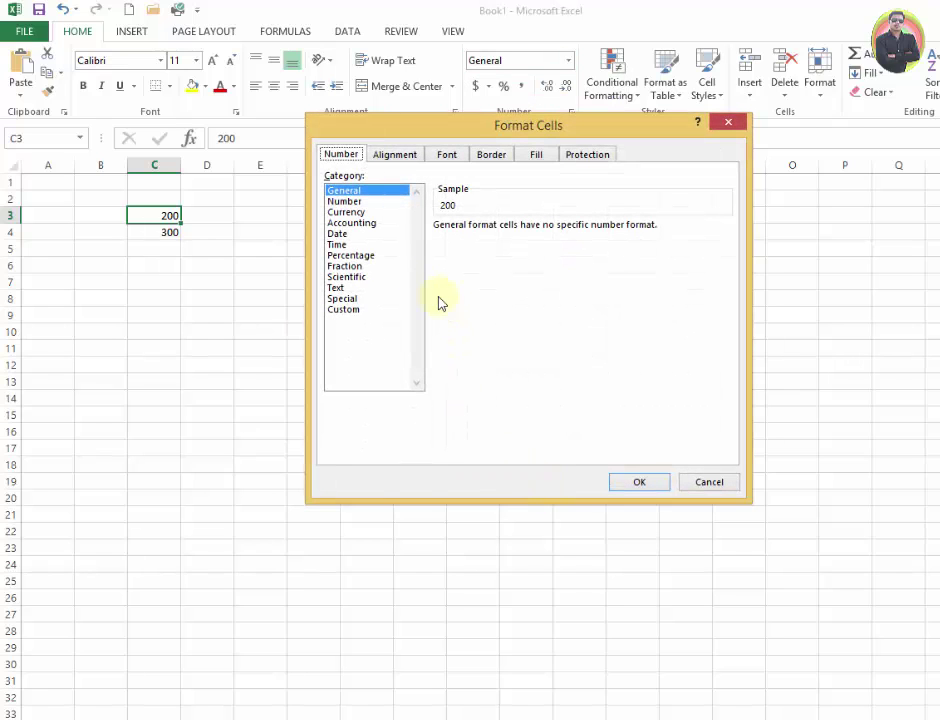
left_click(350, 201)
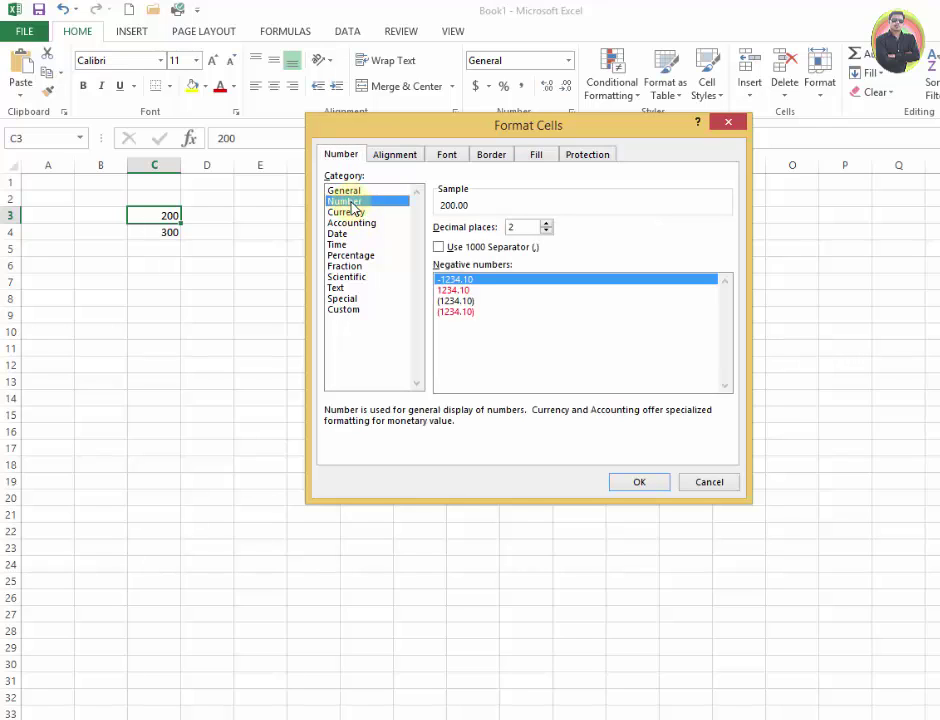
left_click_drag(420, 138, 336, 249)
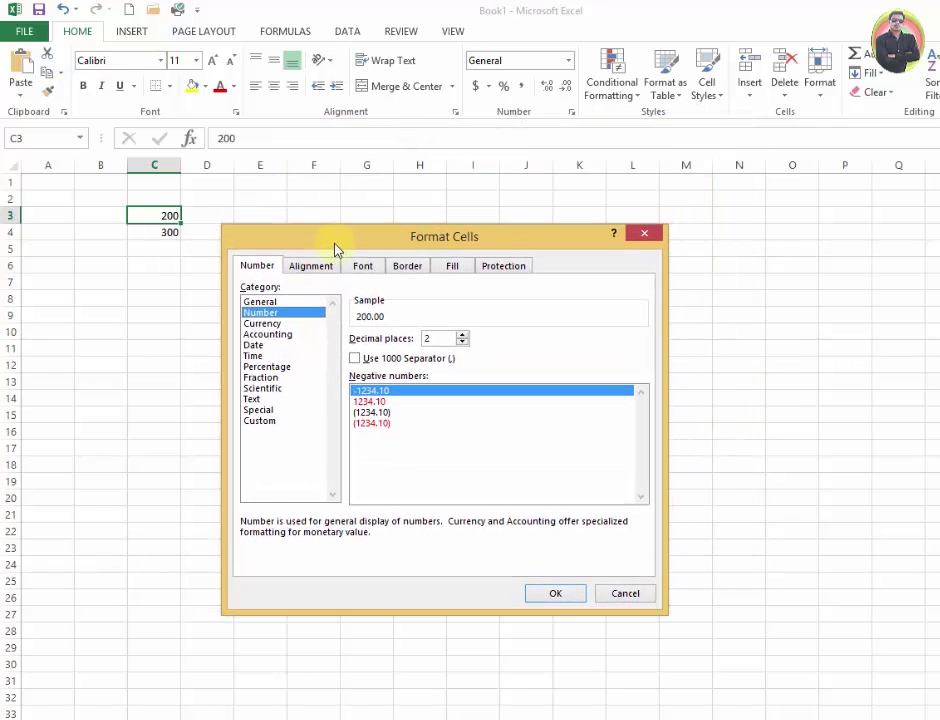
Step: Dismiss Format Cells unchanged and type 200 into both E3 and E4, leaving E4 selected
left_click(639, 236)
left_click(254, 236)
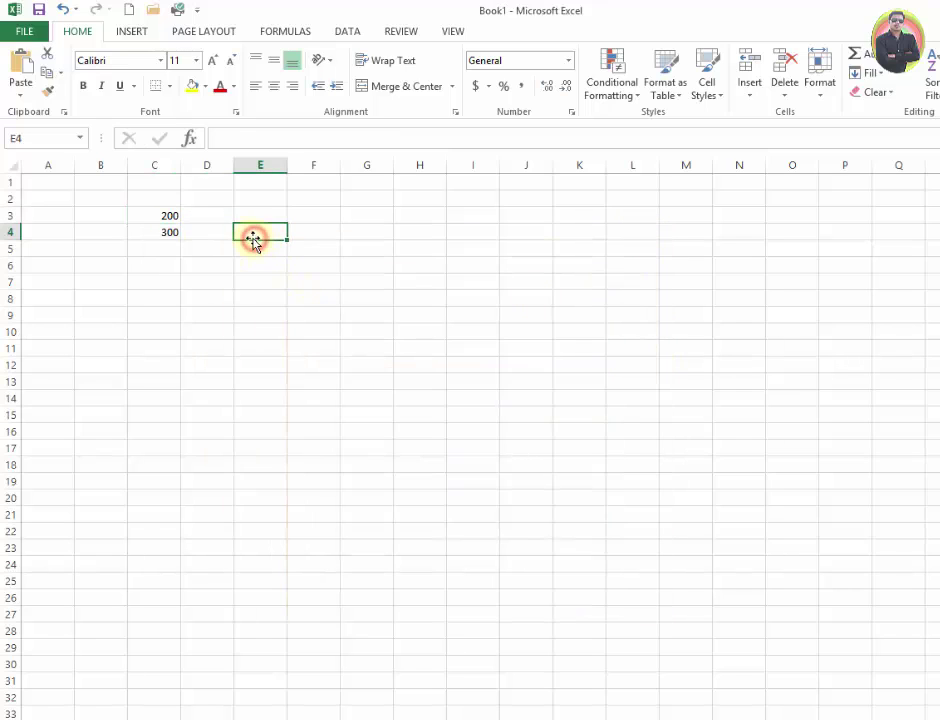
left_click(206, 220)
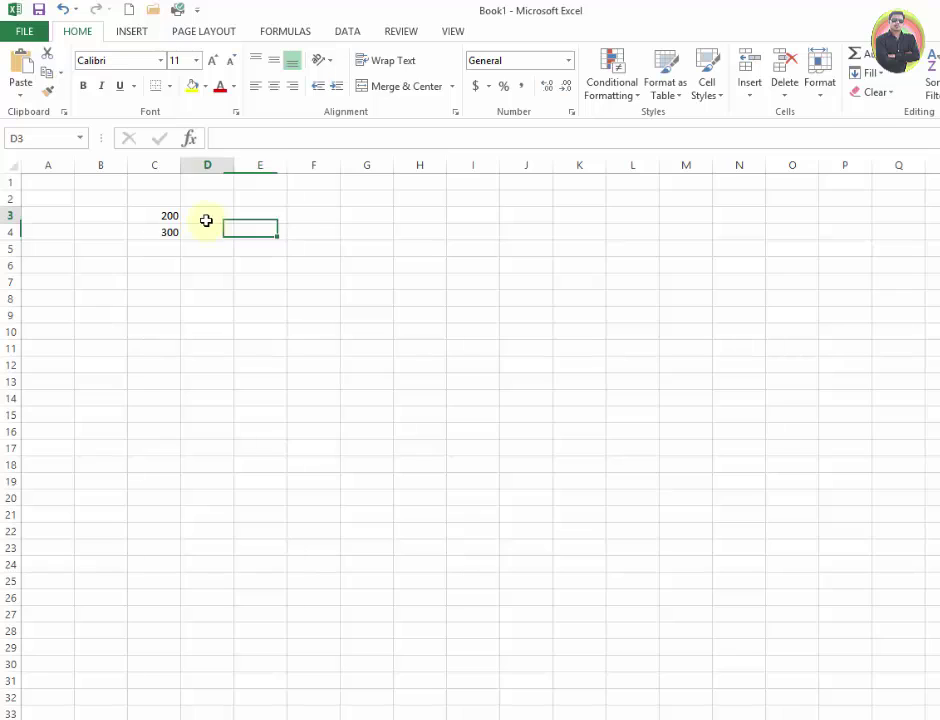
left_click(266, 221)
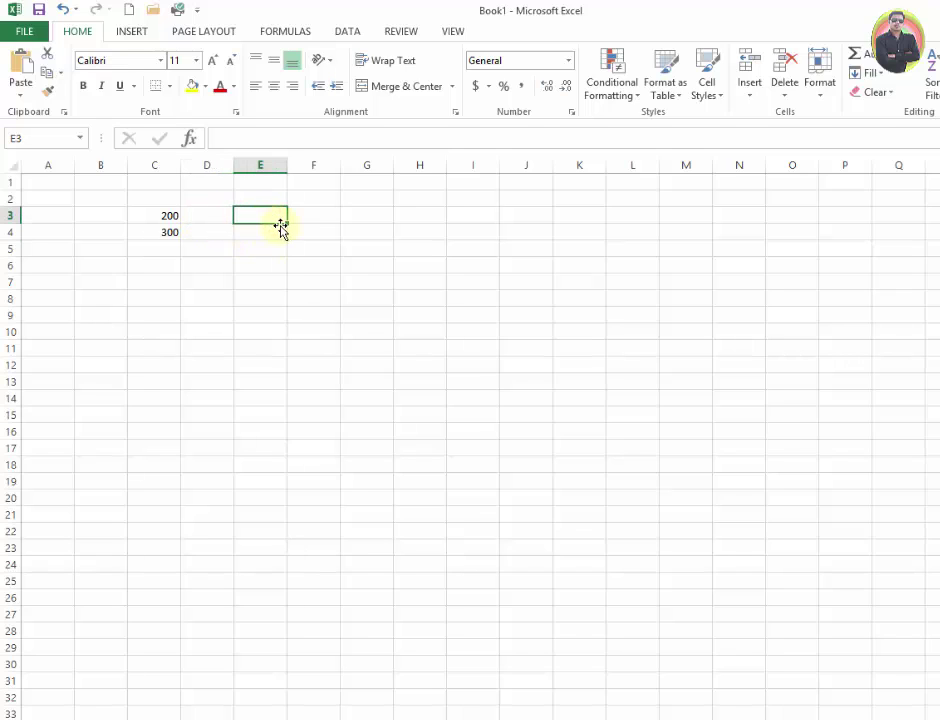
type("200")
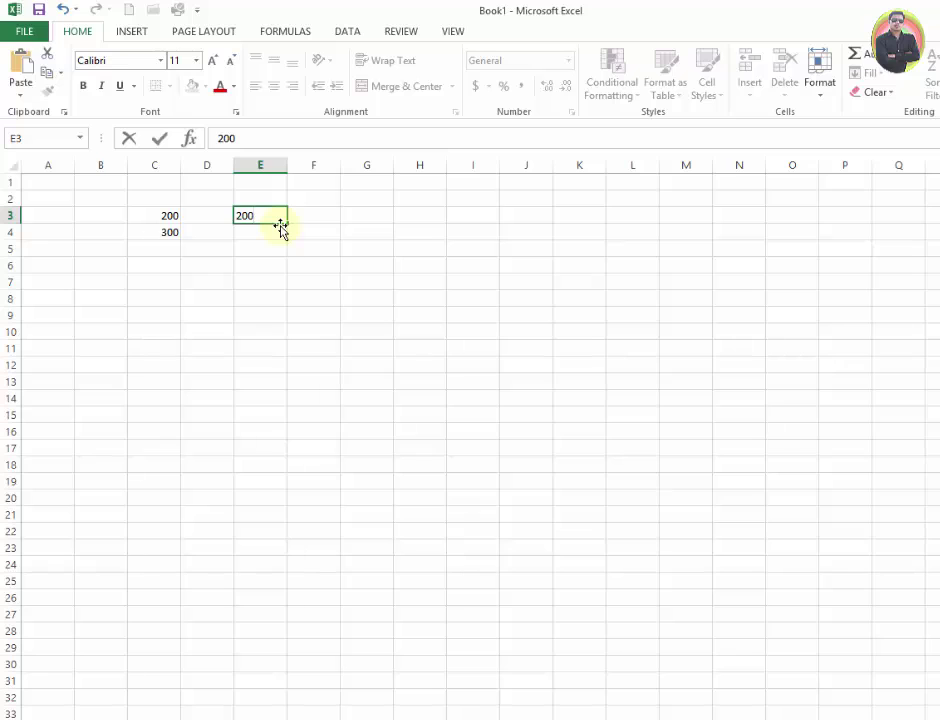
left_click_drag(260, 212, 235, 218)
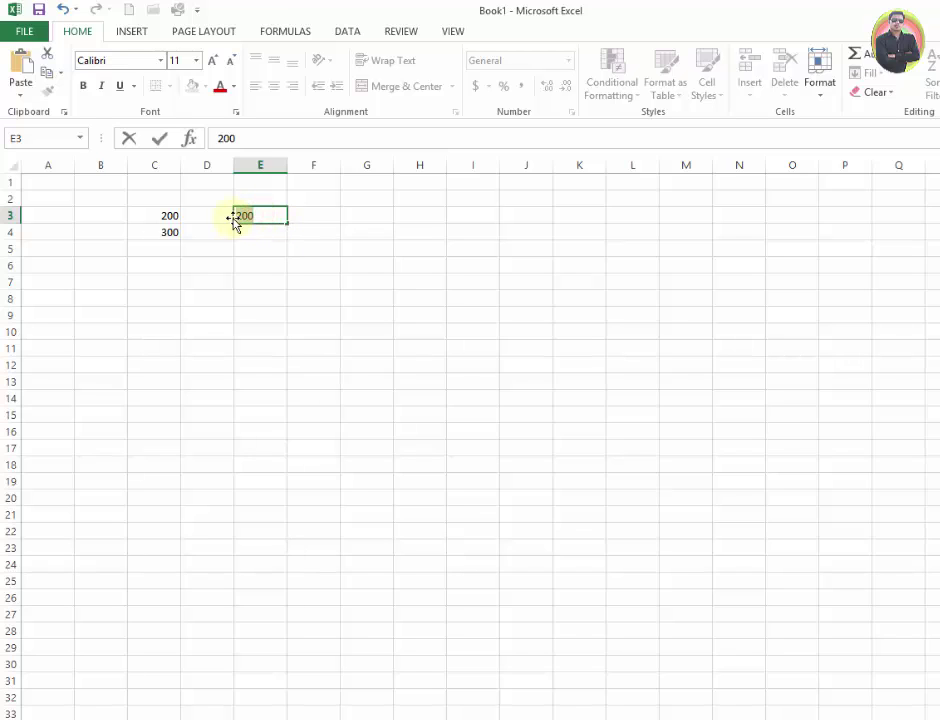
left_click(258, 218)
key("Return")
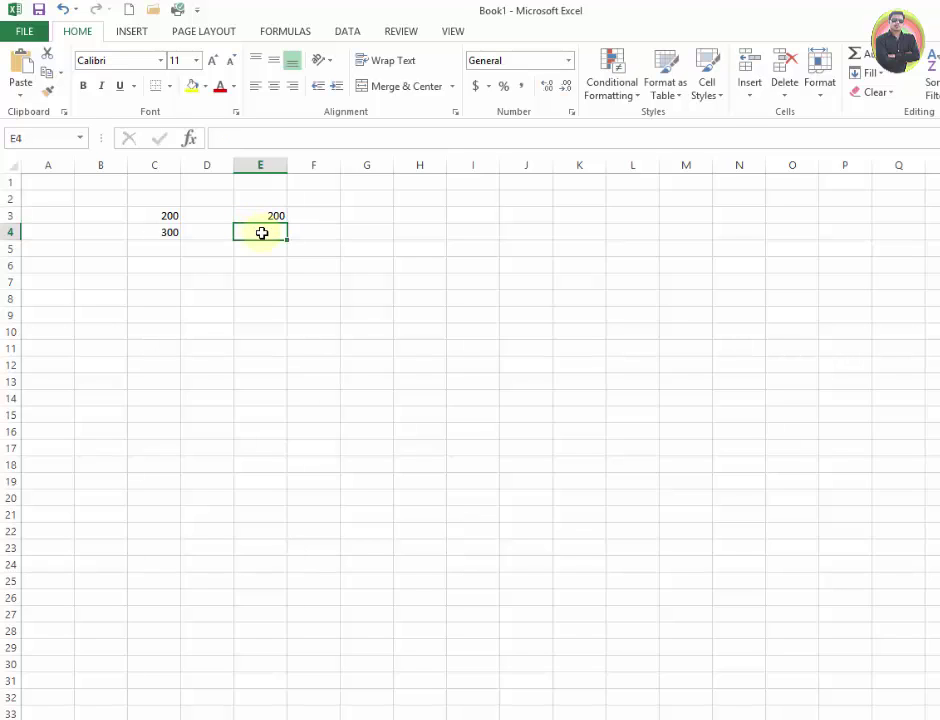
type("200.")
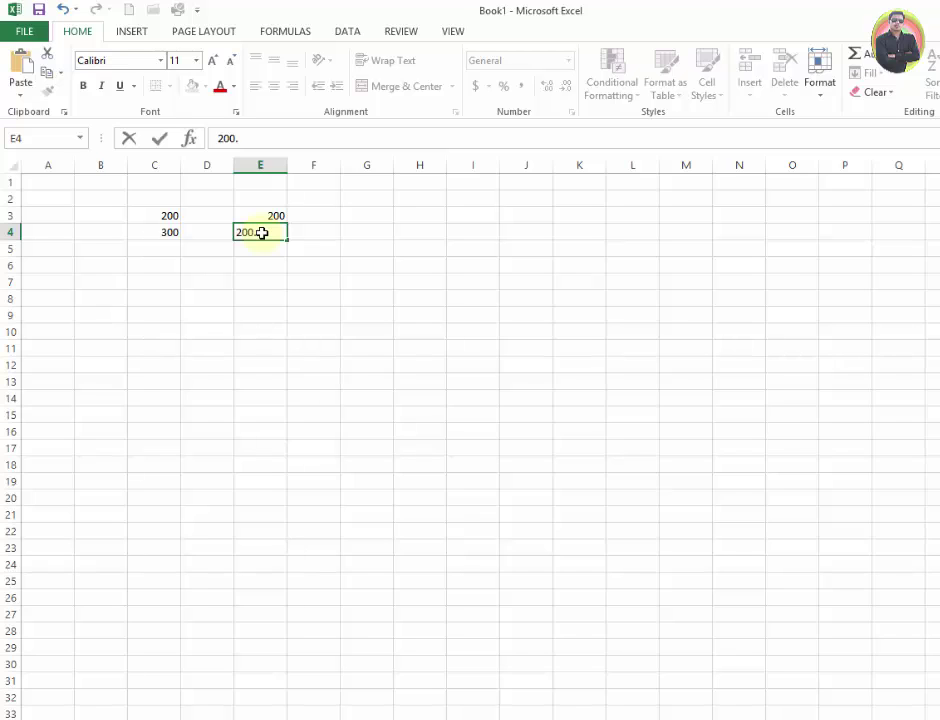
key("Return")
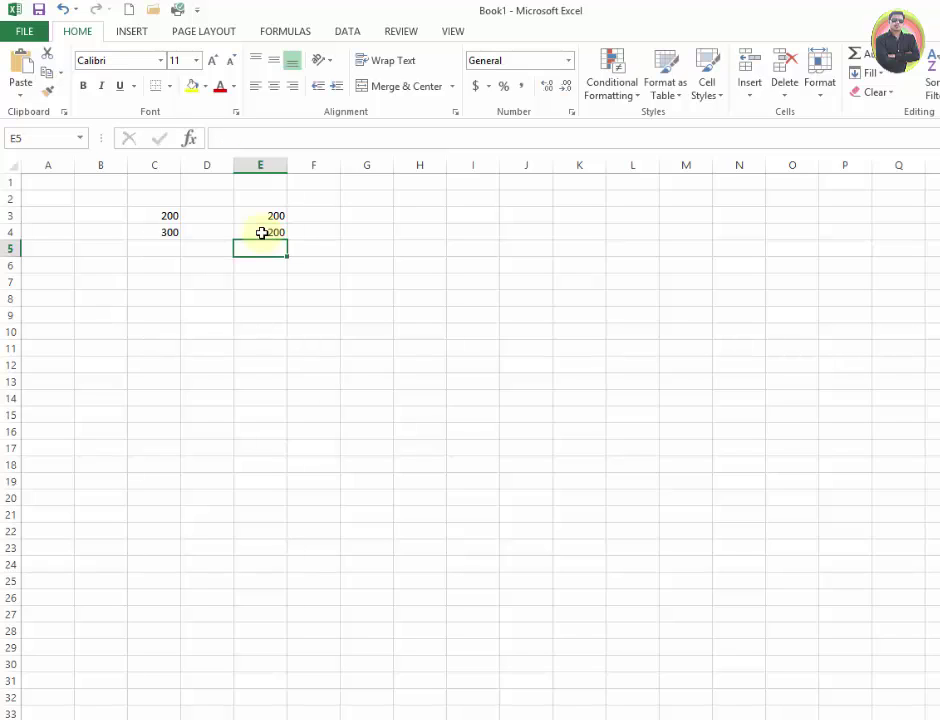
left_click(276, 233)
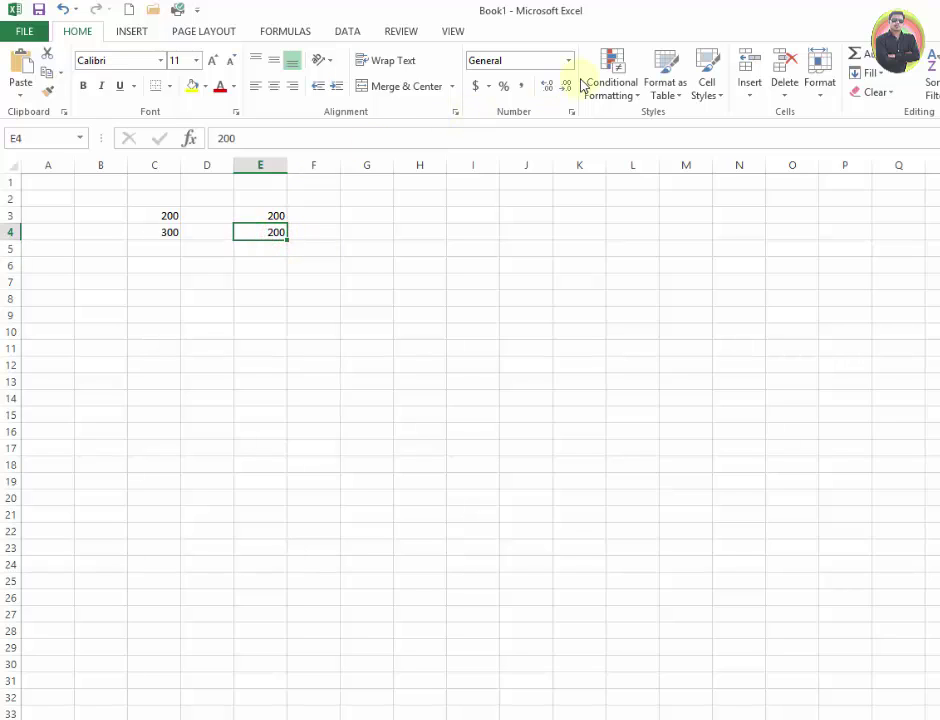
Step: Apply Accounting format with the $ symbol and 2 decimals to E4, showing $ 200.00
left_click(478, 86)
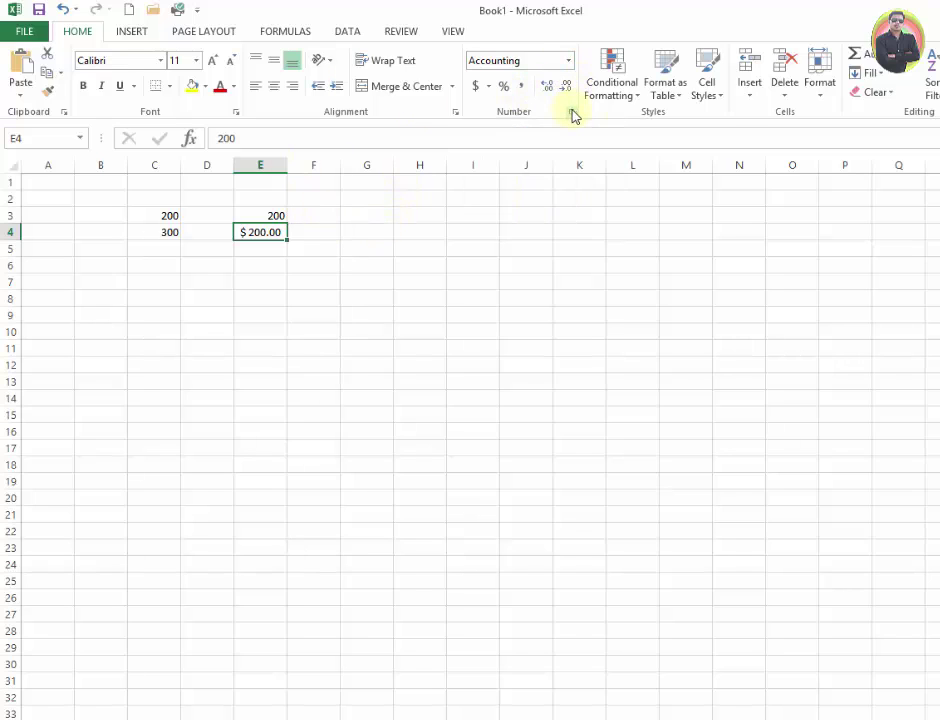
left_click(572, 113)
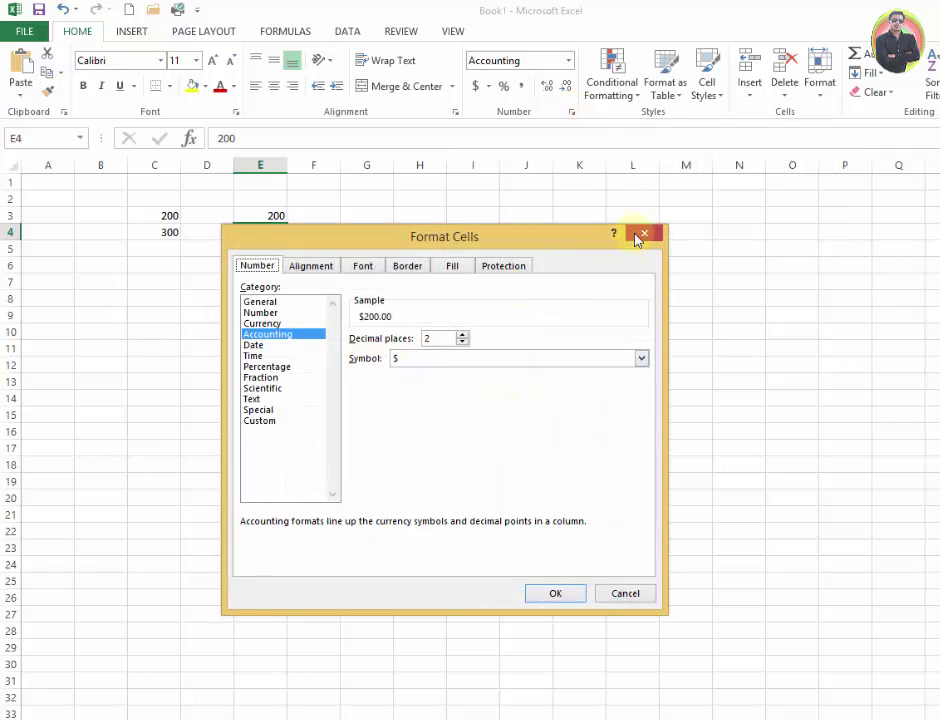
left_click(640, 233)
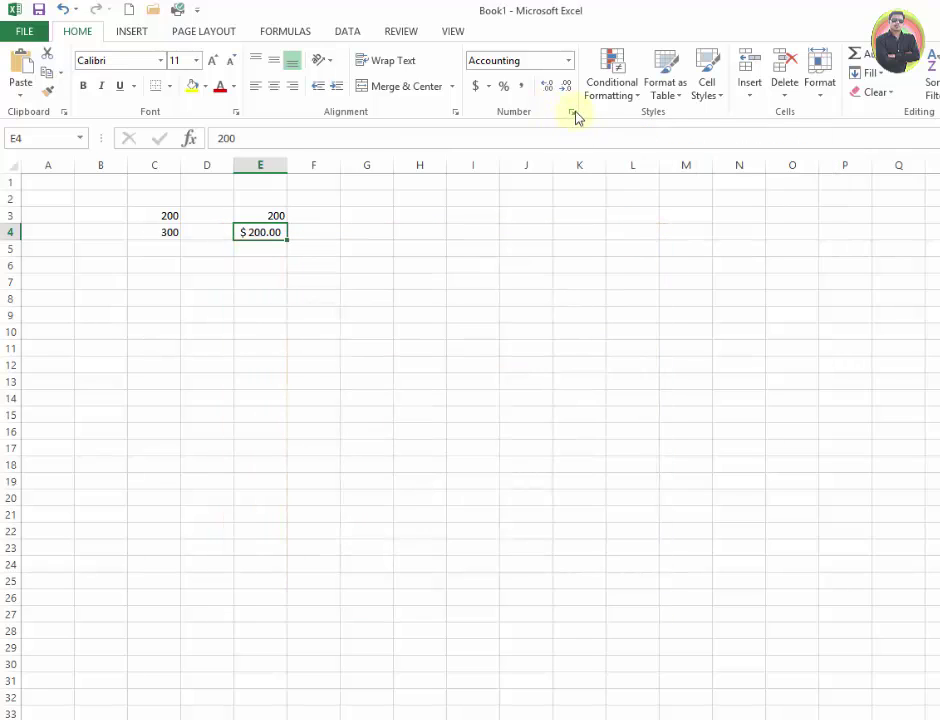
Step: Apply the Number category to E4 from More Number Formats
left_click(568, 61)
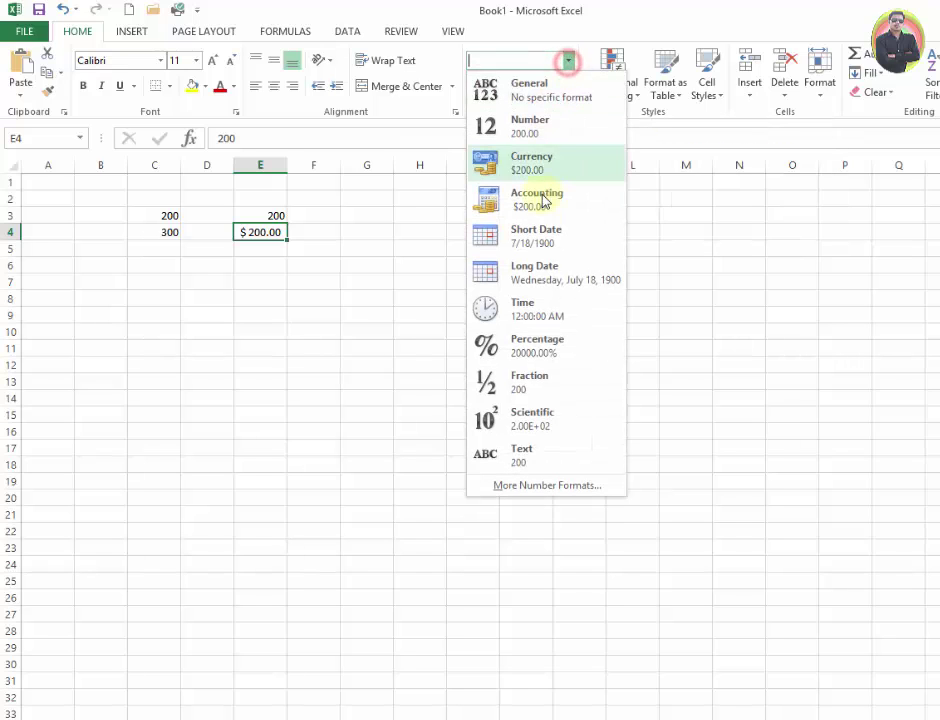
left_click(537, 484)
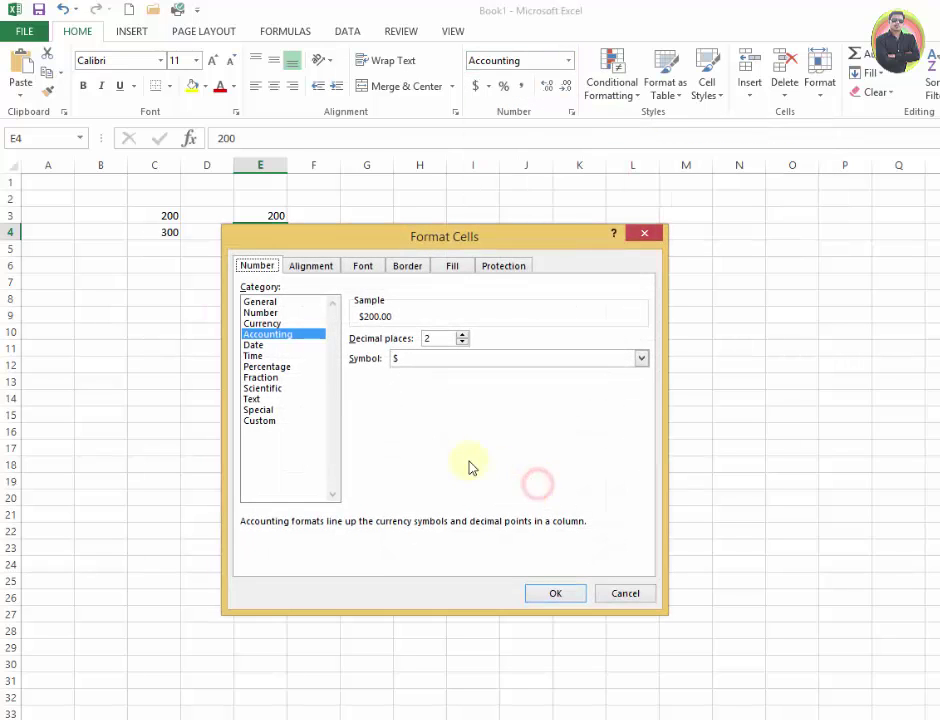
left_click(261, 313)
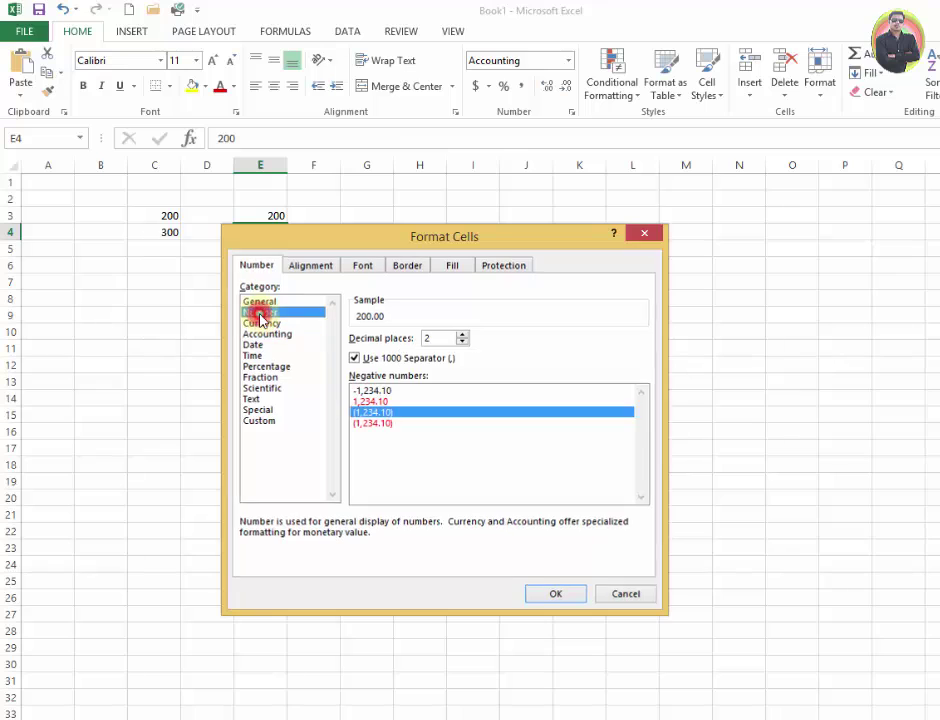
key("Return")
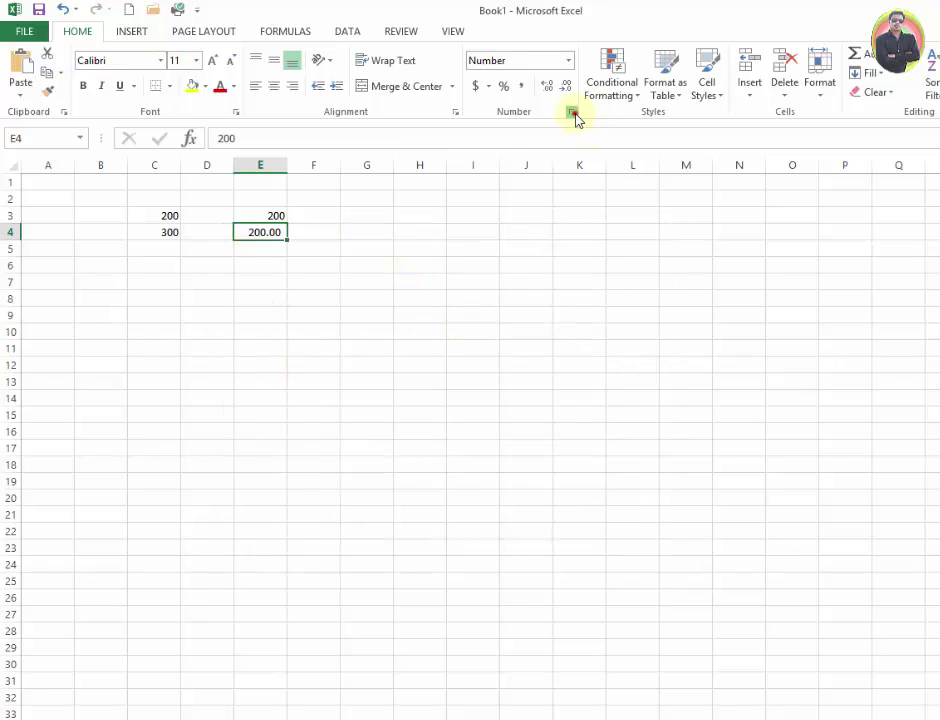
Step: Raise E4's decimal places to 6 and apply, so it reads 200.000000
left_click(571, 112)
left_click_drag(378, 246, 489, 237)
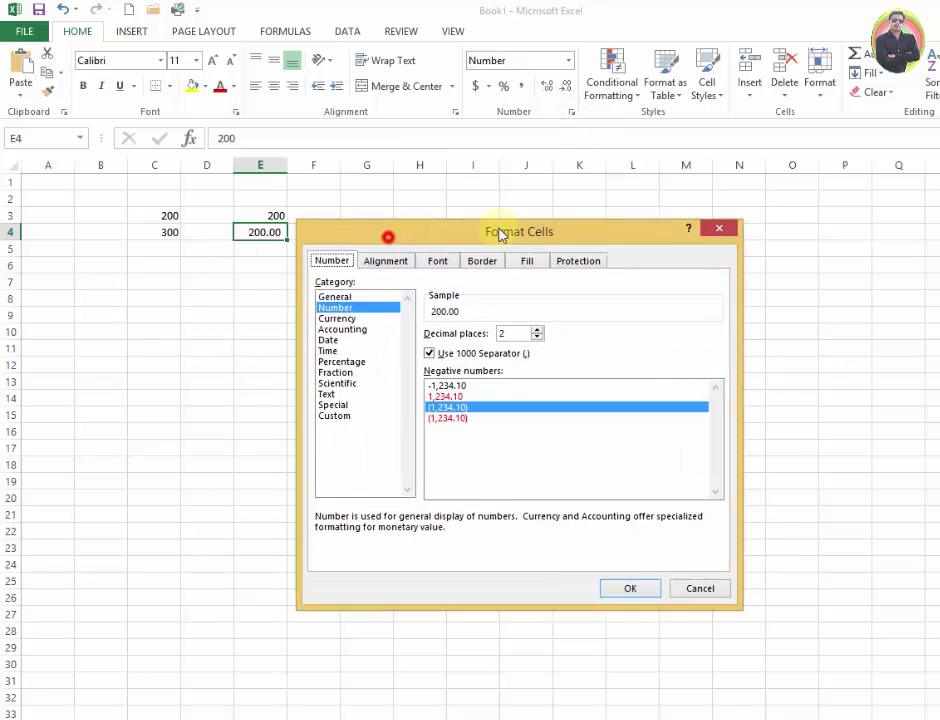
left_click(375, 314)
left_click(380, 303)
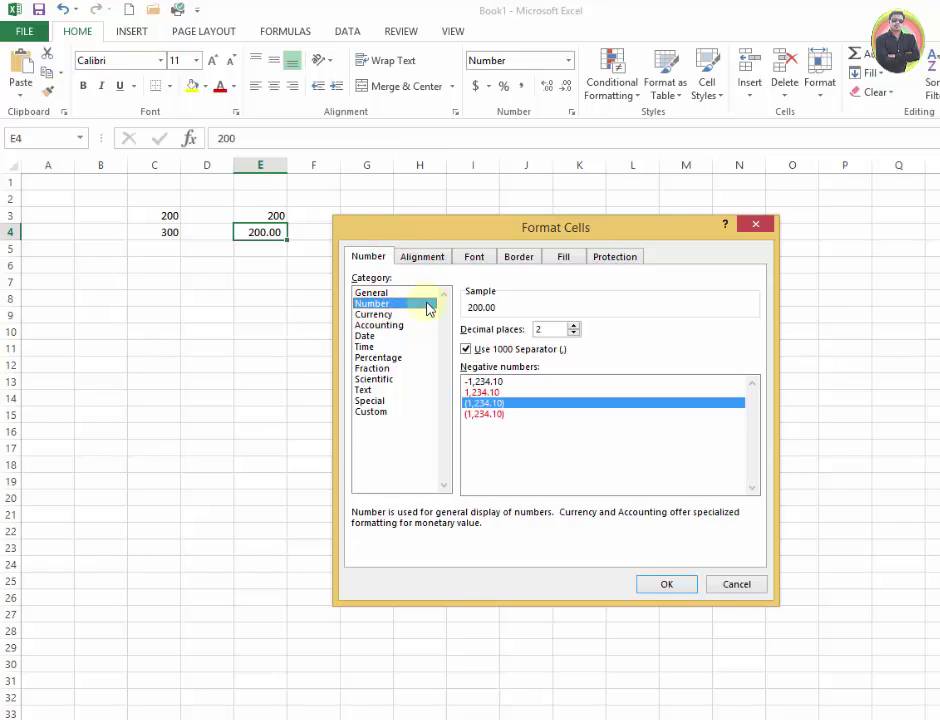
left_click_drag(548, 230, 554, 196)
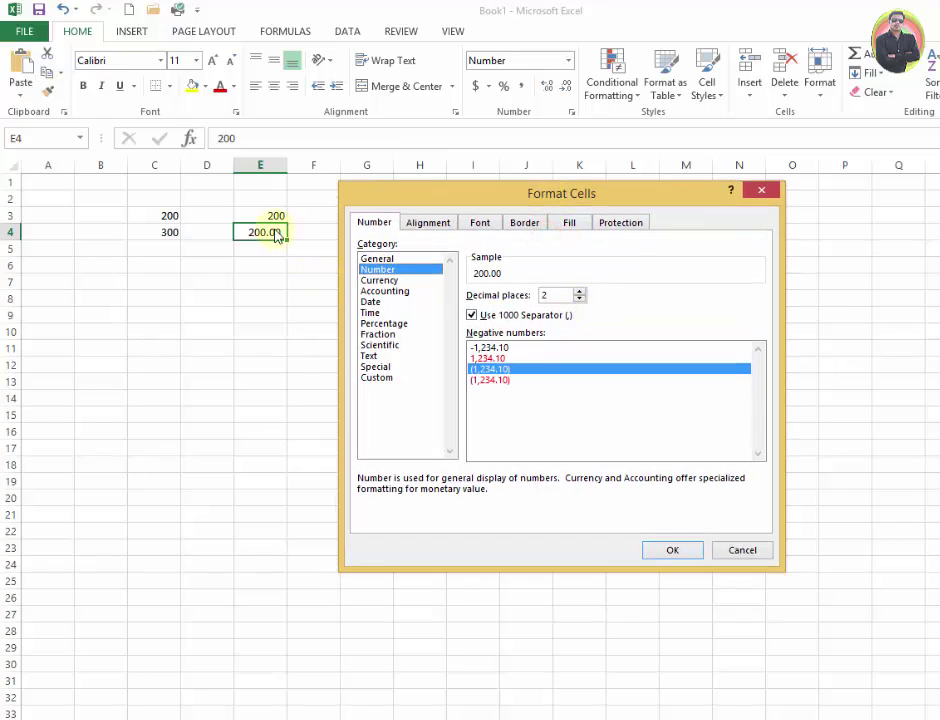
left_click(551, 296)
left_click(557, 296)
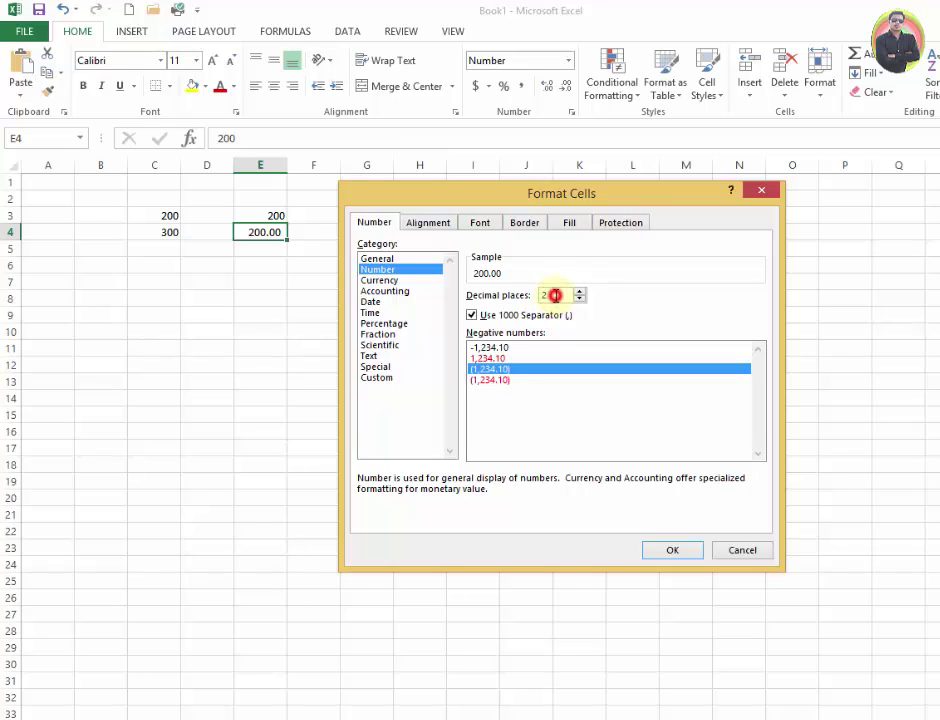
left_click(579, 292)
left_click(579, 292)
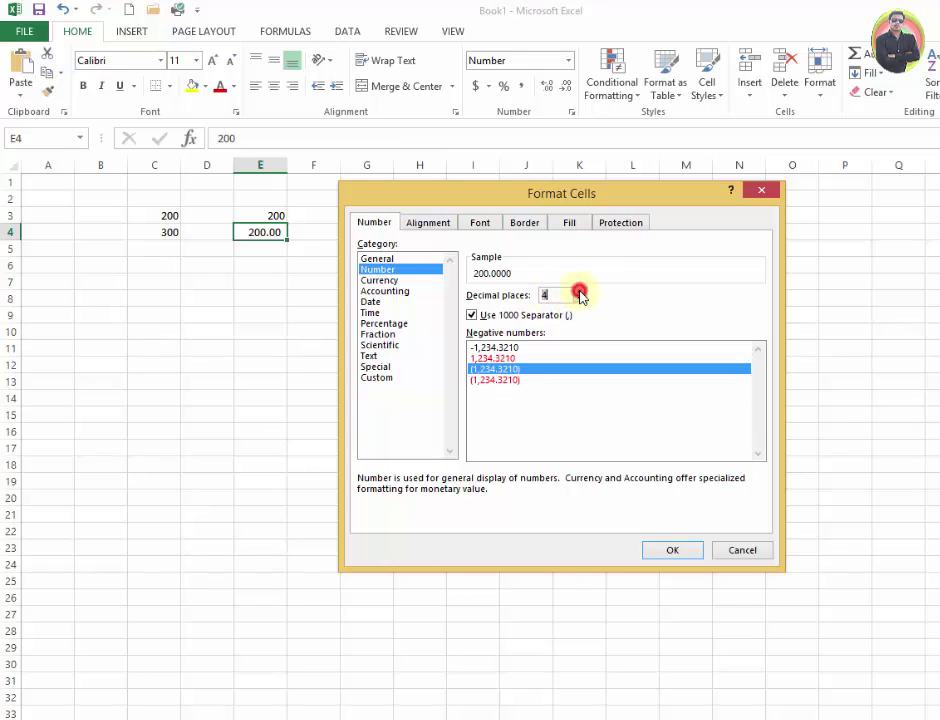
left_click(525, 271)
left_click_drag(495, 193, 465, 137)
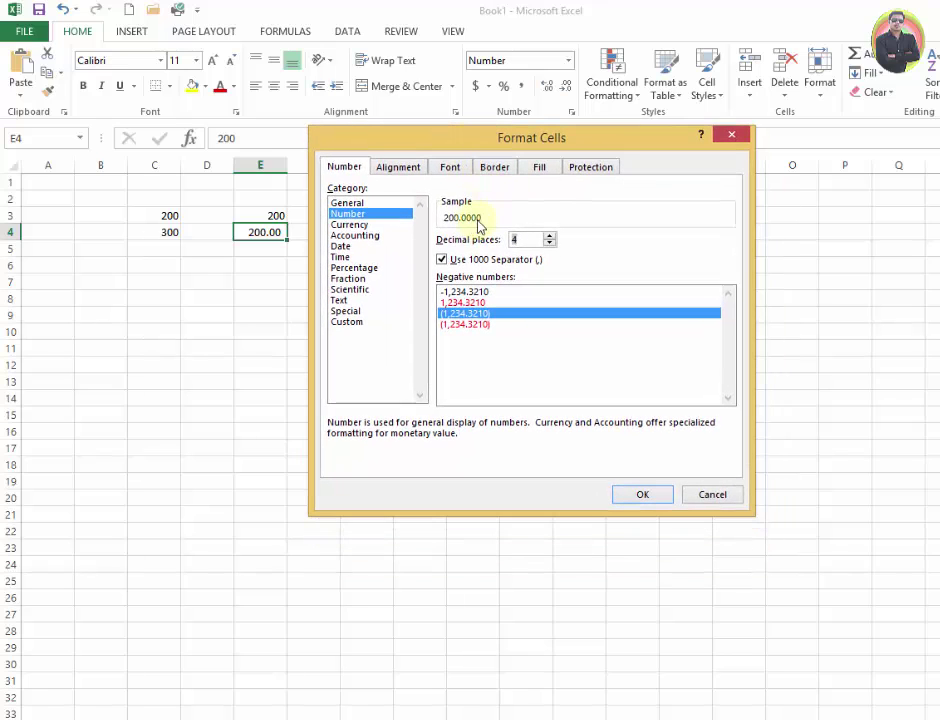
left_click(549, 236)
left_click(549, 236)
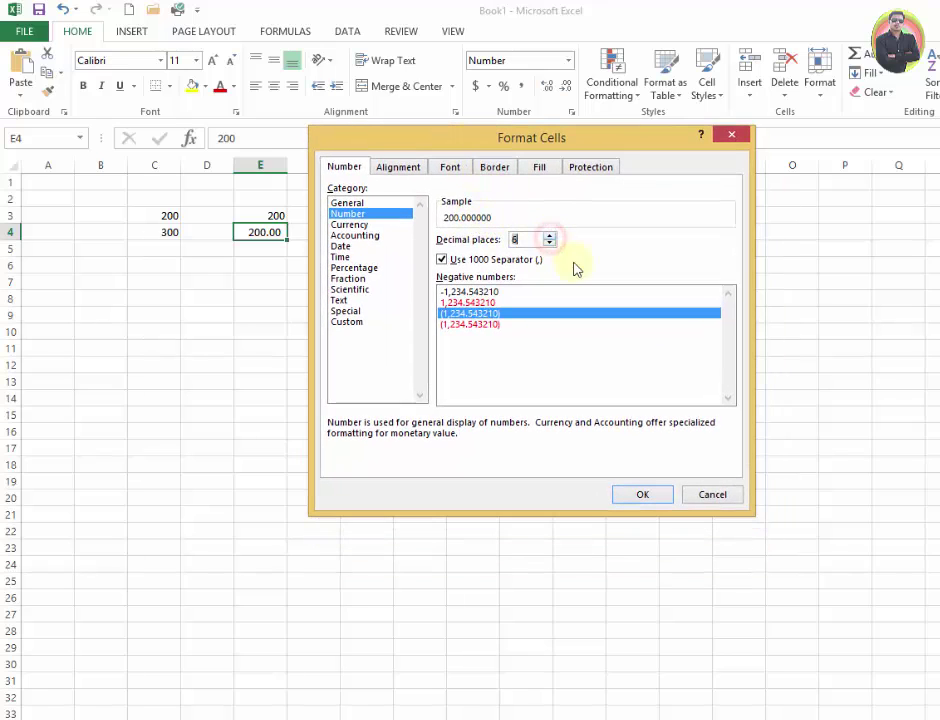
left_click(650, 491)
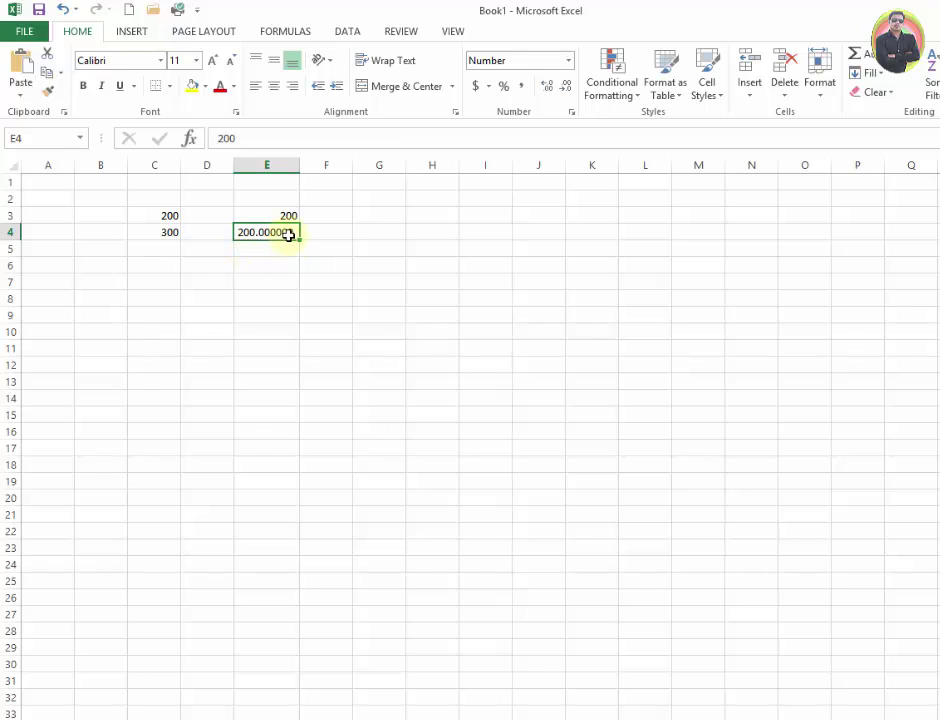
Step: Set E4's negative numbers to the red 1,234.543210 style, keeping six decimals
right_click(265, 233)
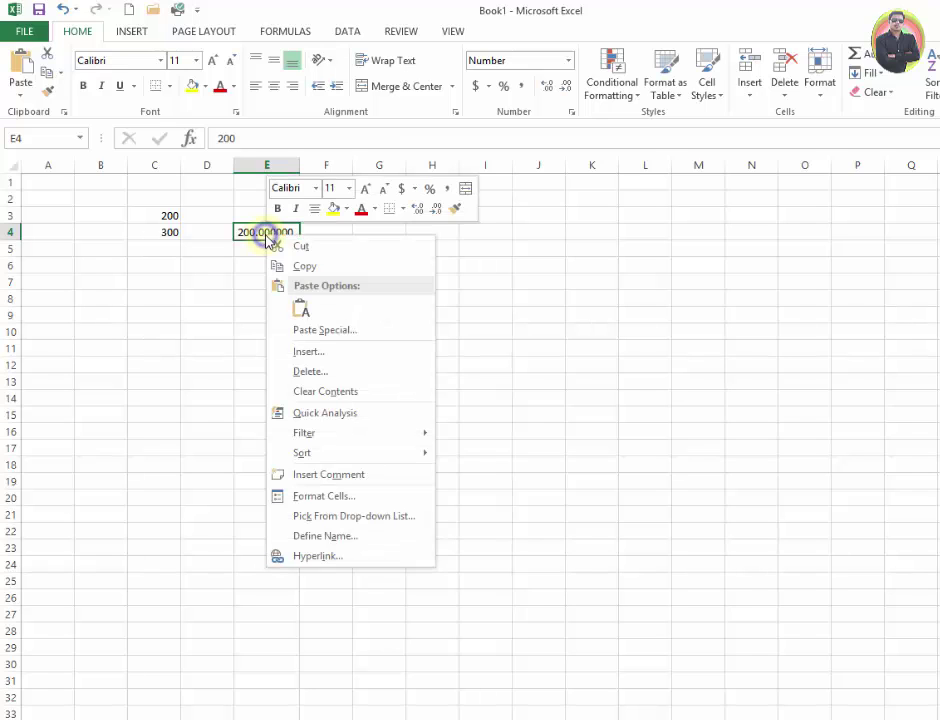
left_click(323, 497)
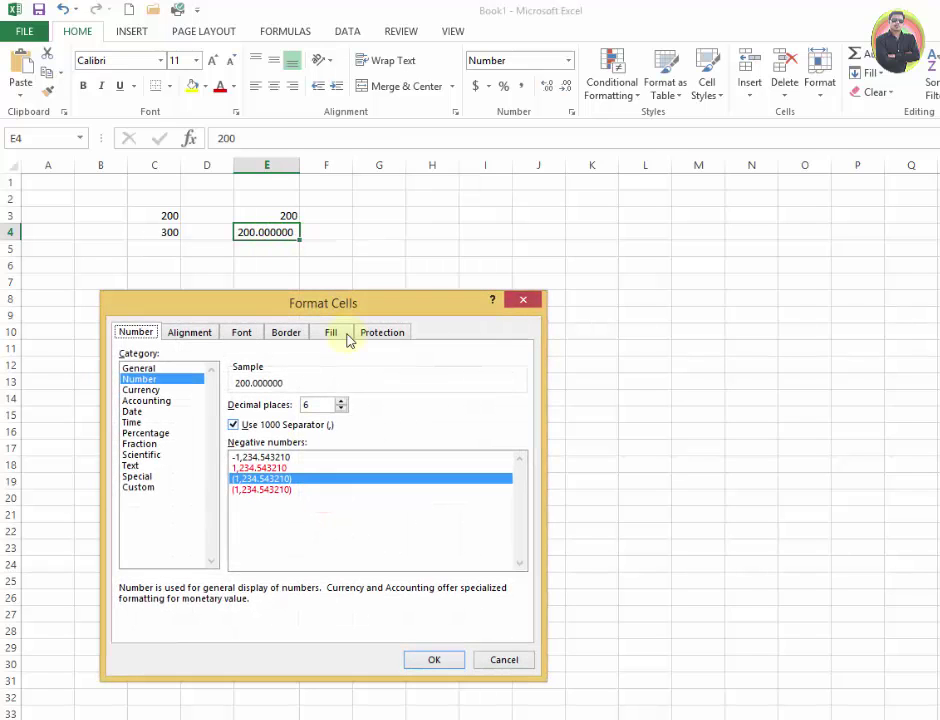
left_click_drag(310, 302, 530, 288)
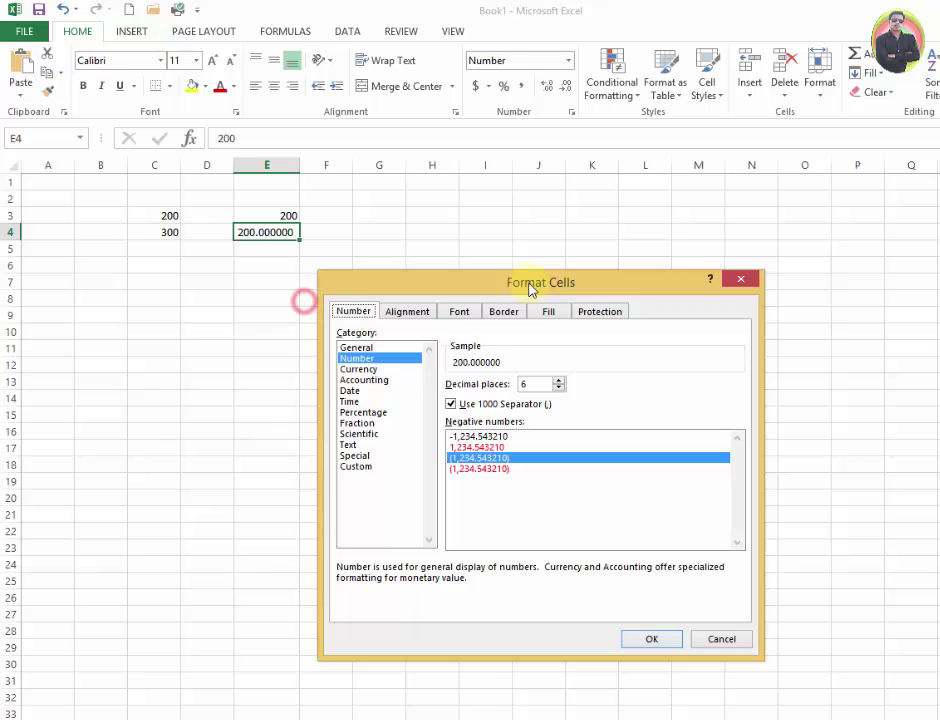
left_click(362, 369)
left_click(354, 358)
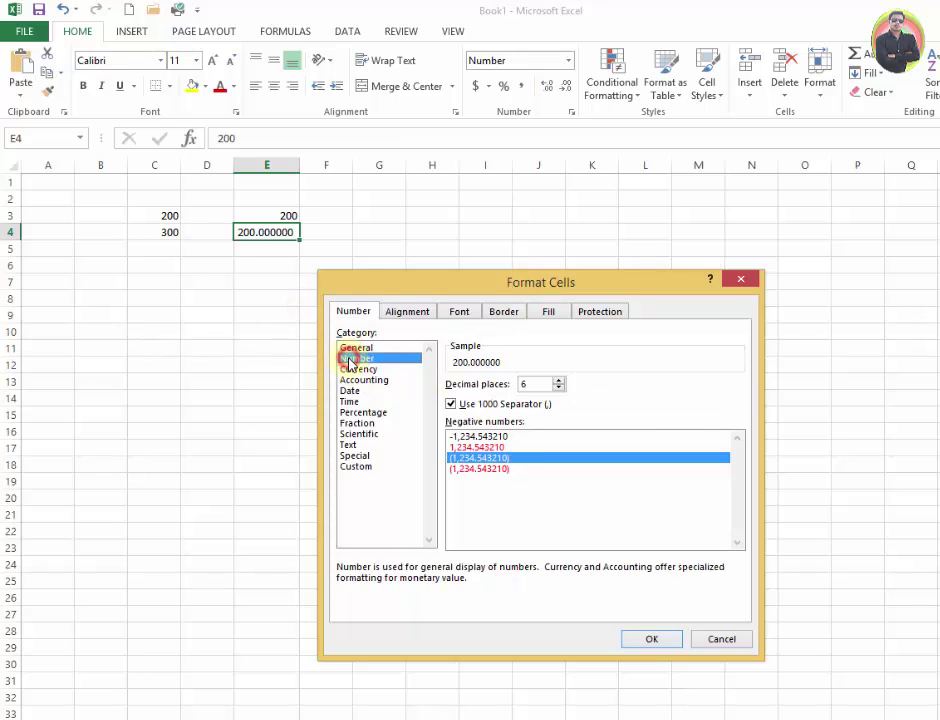
left_click(500, 436)
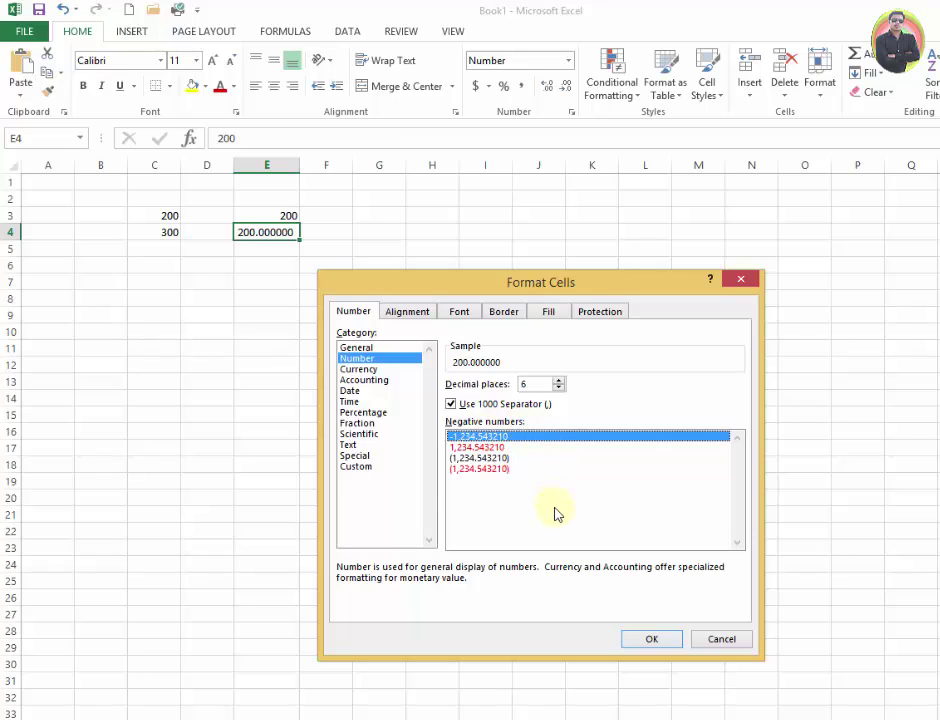
left_click(485, 447)
left_click(652, 640)
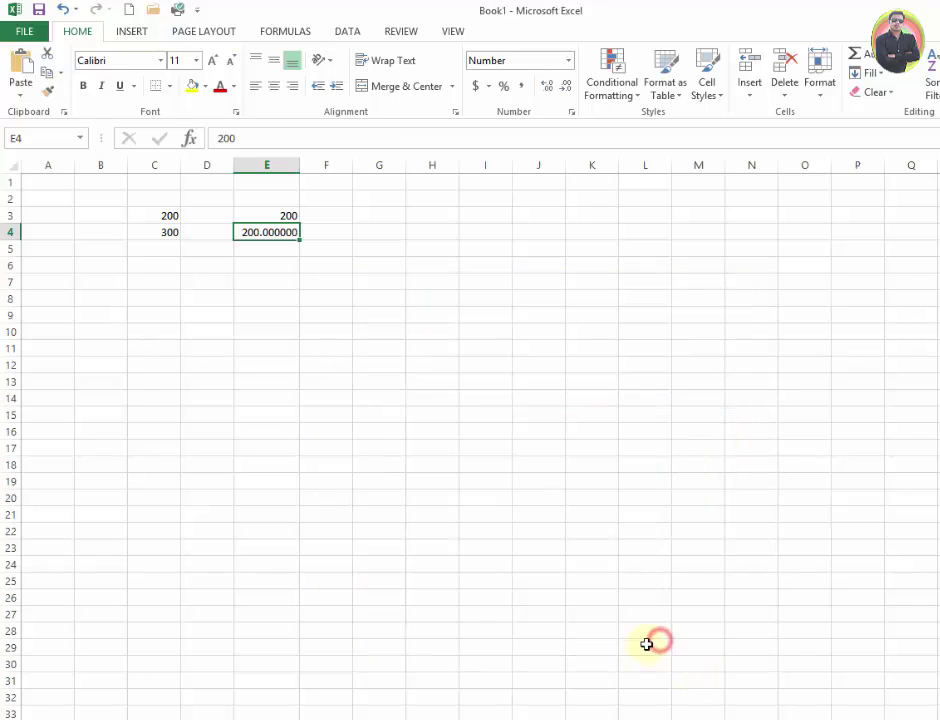
left_click(390, 291)
Step: Enter 222 in cell G8
type("222")
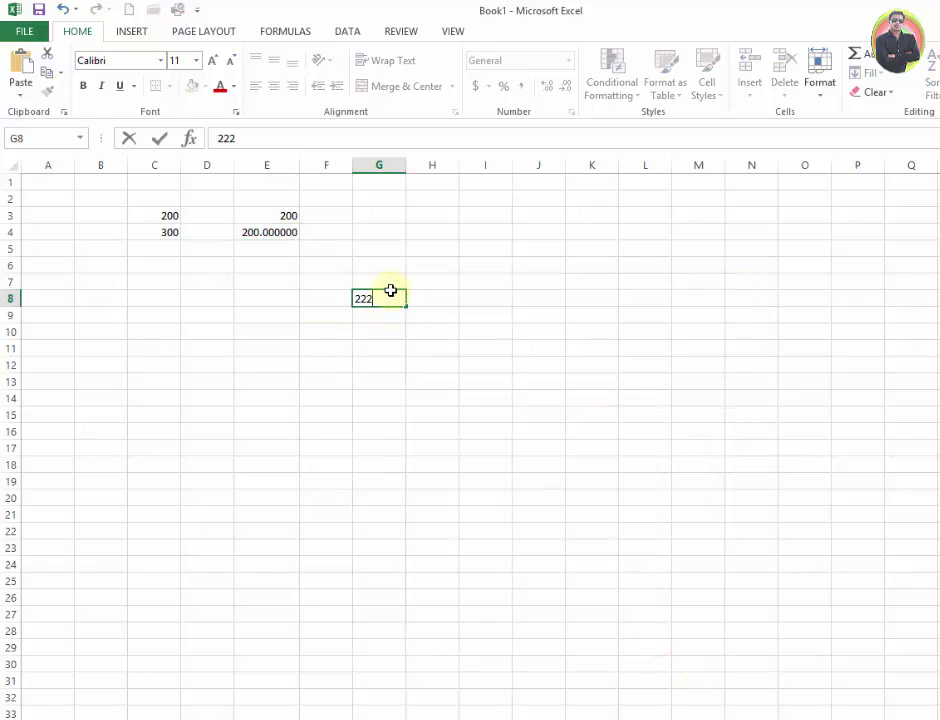
key("Return")
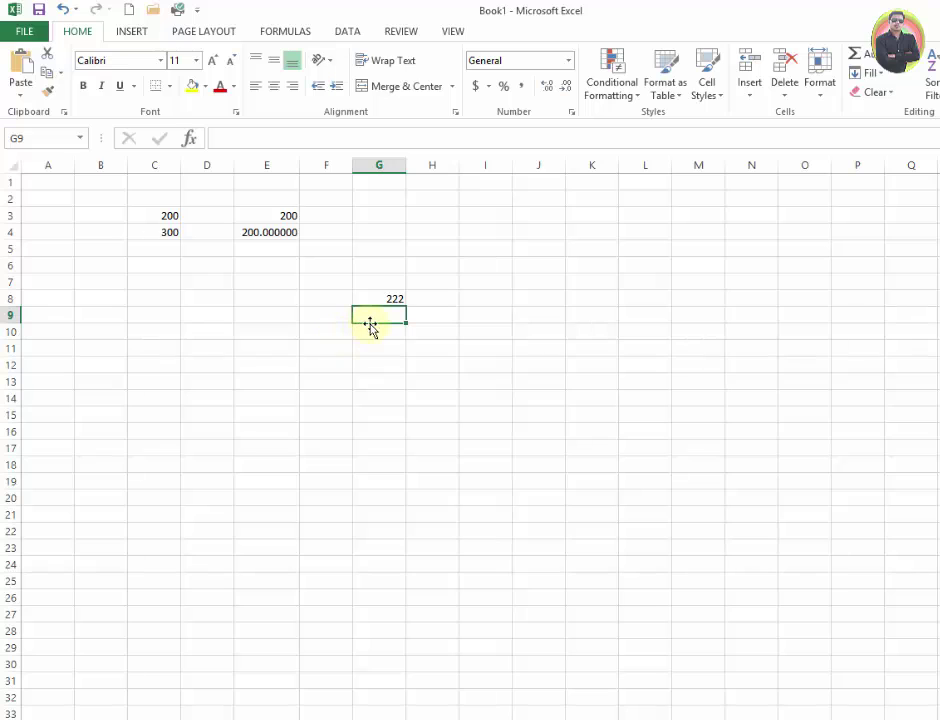
left_click(382, 298)
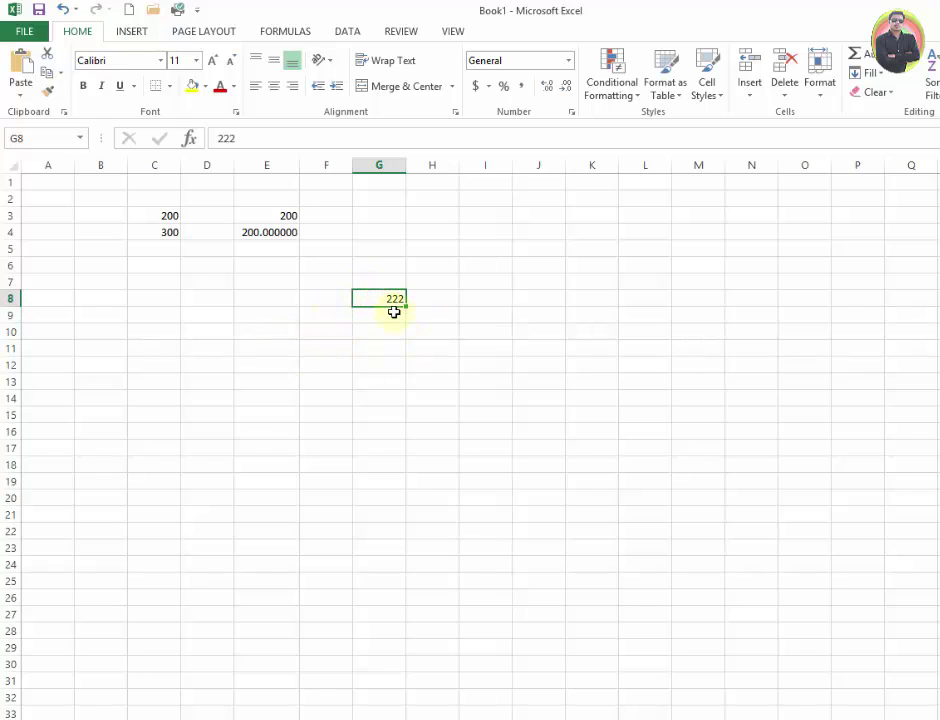
right_click(380, 299)
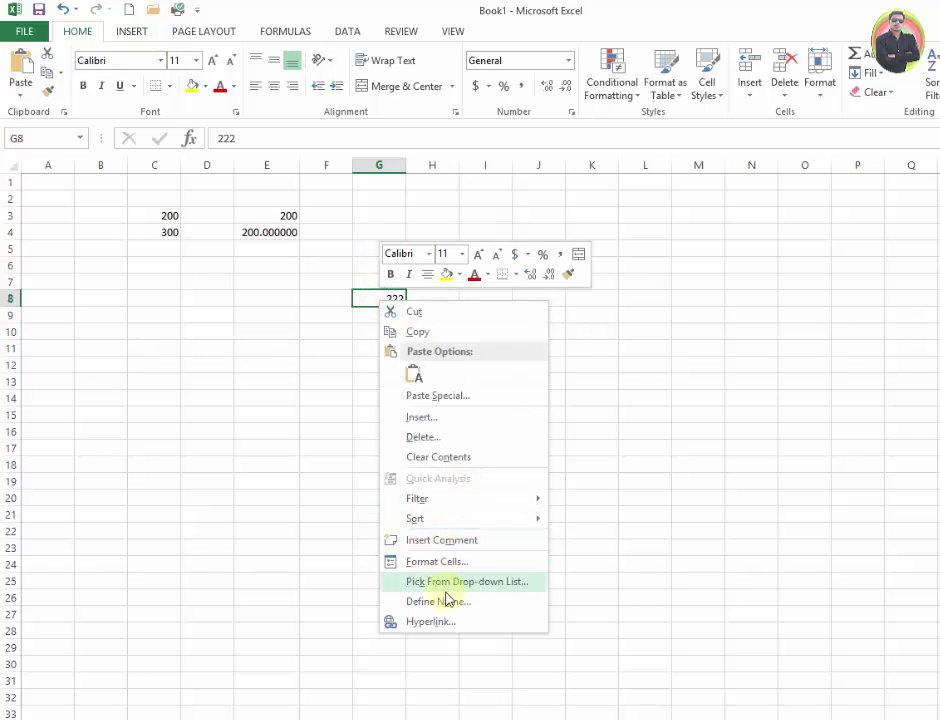
left_click(453, 563)
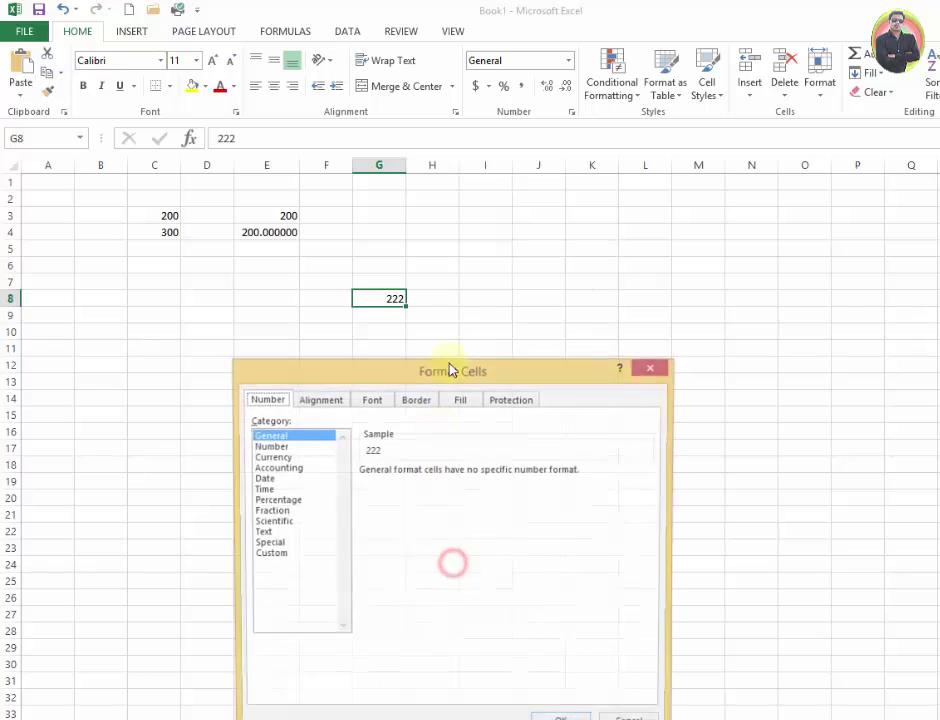
Step: Format G8 as Number with 4 decimals and 1000 separator, showing 222.0000
mouse_move(480, 366)
left_mouse_down()
mouse_move(634, 113)
mouse_move(597, 168)
left_mouse_up()
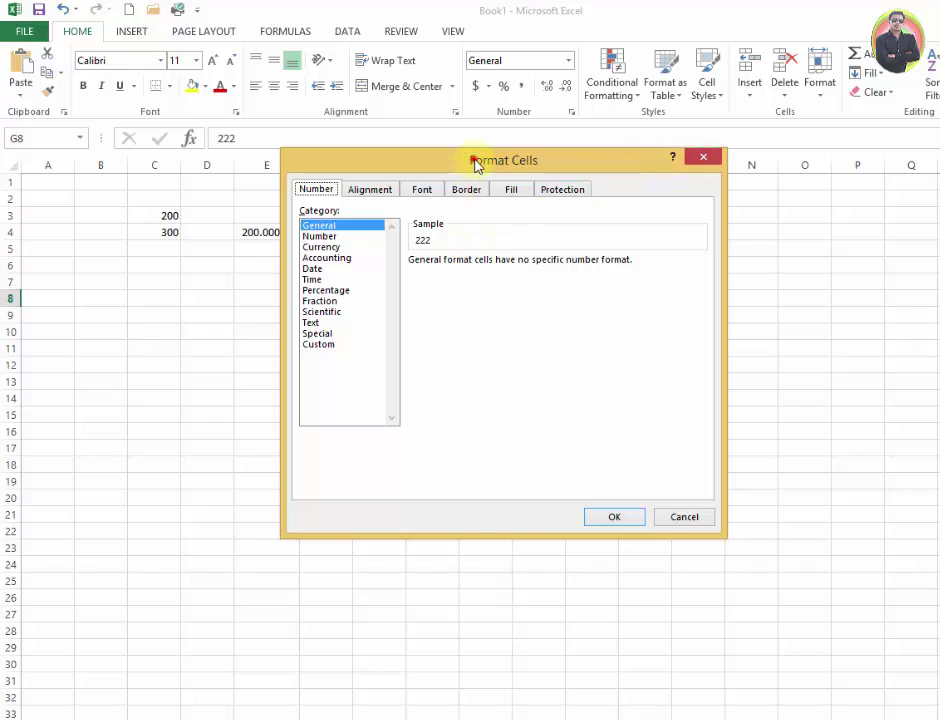
left_click_drag(474, 162, 606, 97)
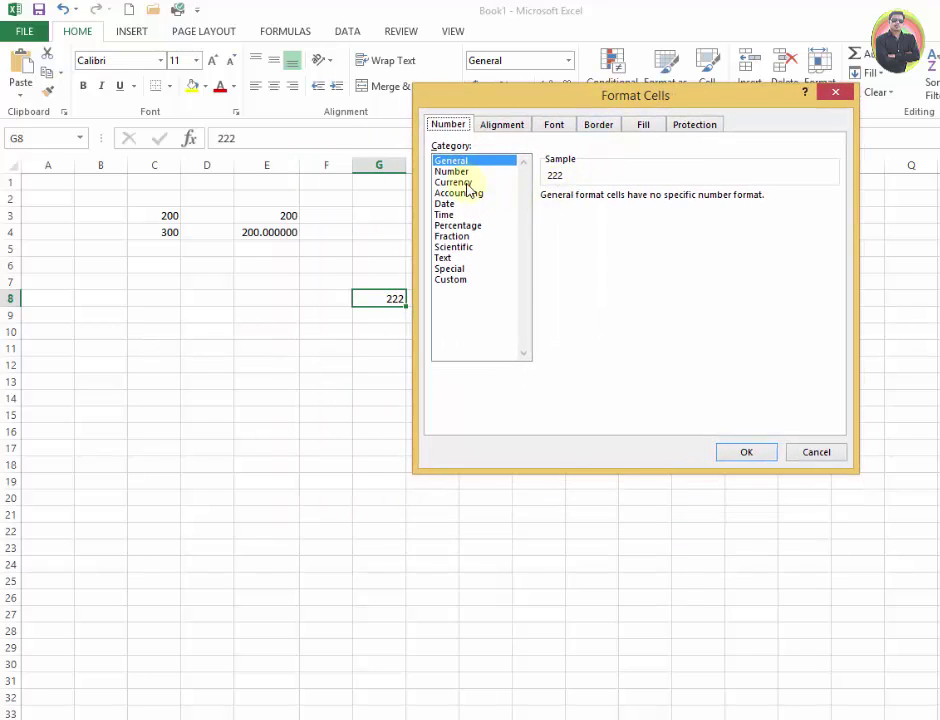
left_click(456, 171)
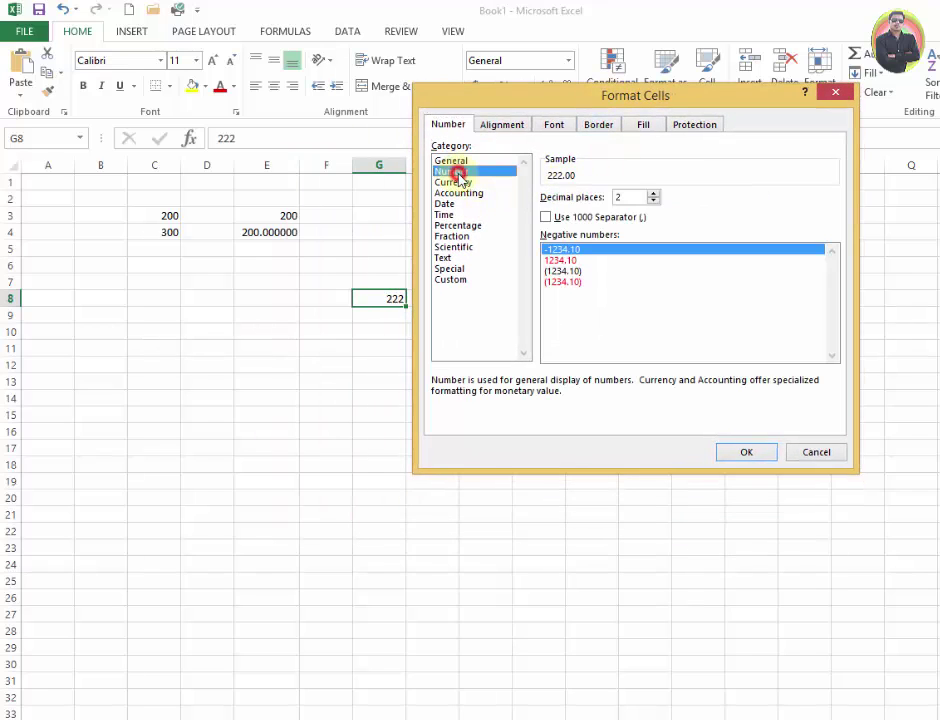
left_click(655, 193)
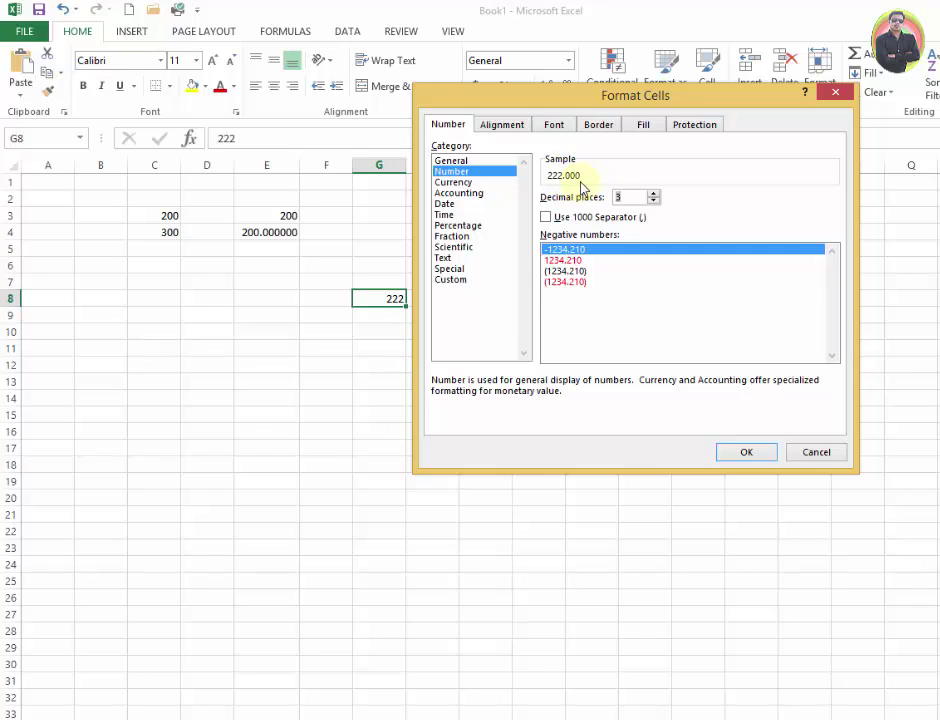
left_click(654, 193)
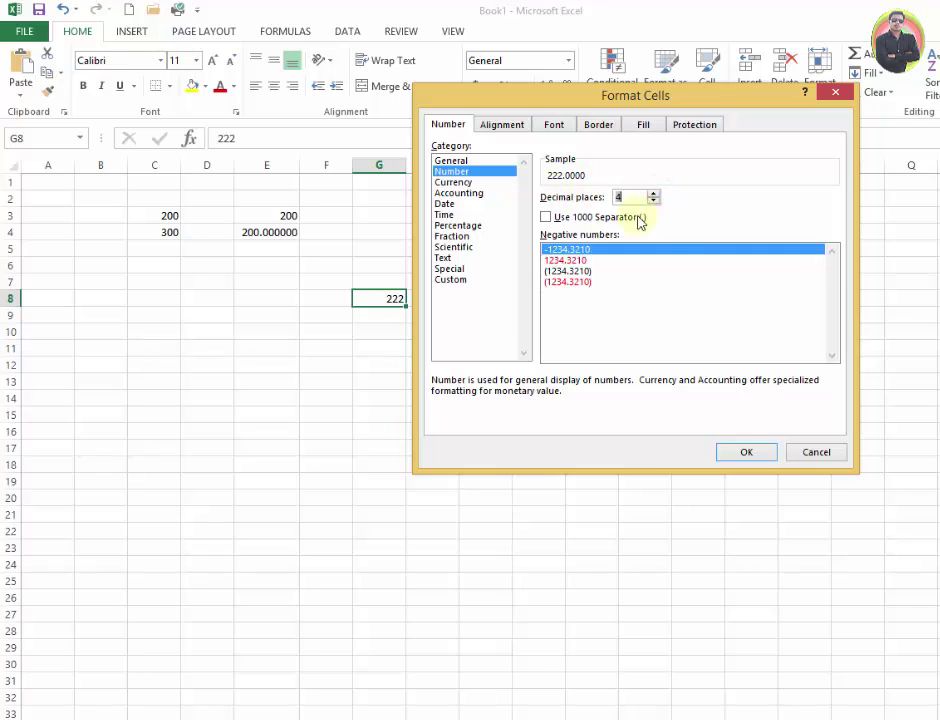
left_click(546, 217)
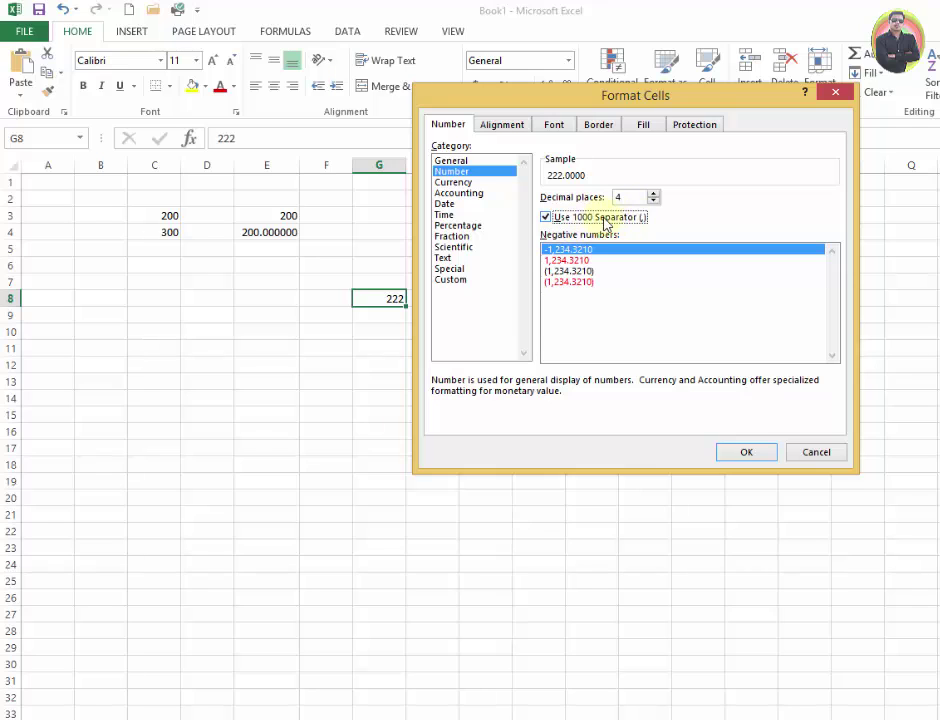
left_click(546, 217)
left_click(546, 217)
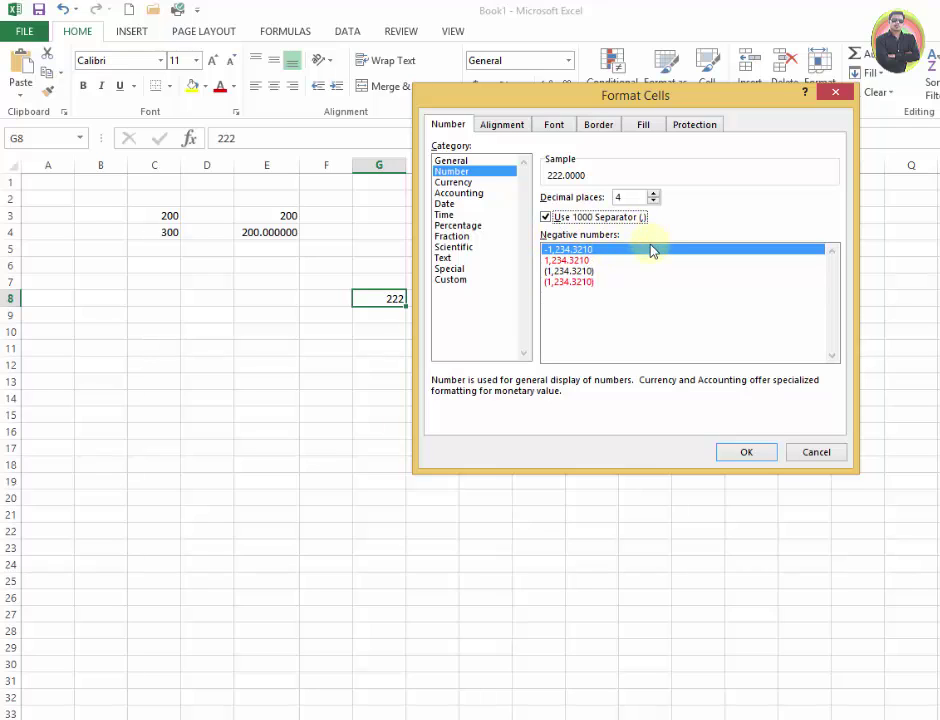
left_click(580, 260)
left_click(576, 250)
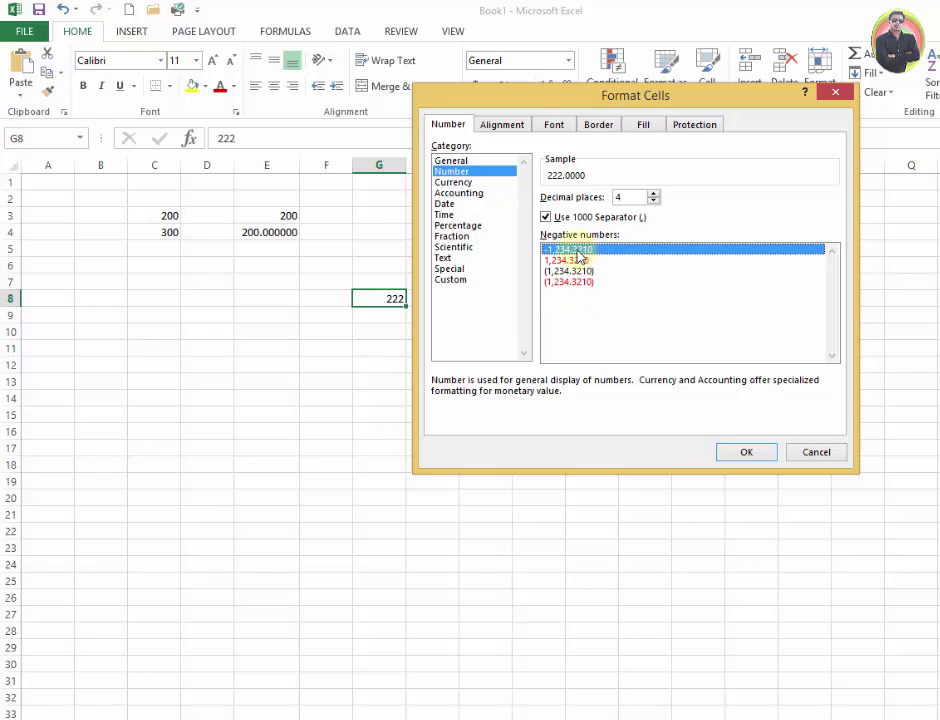
left_click(756, 450)
left_click(351, 386)
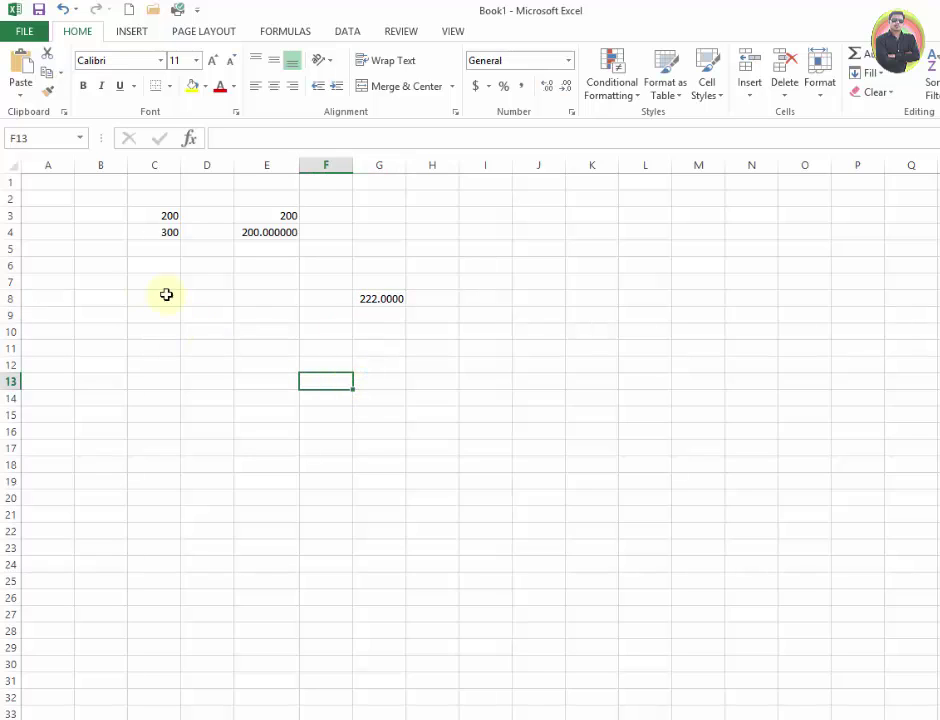
Step: Enter -300 in cell C7
left_click(132, 281)
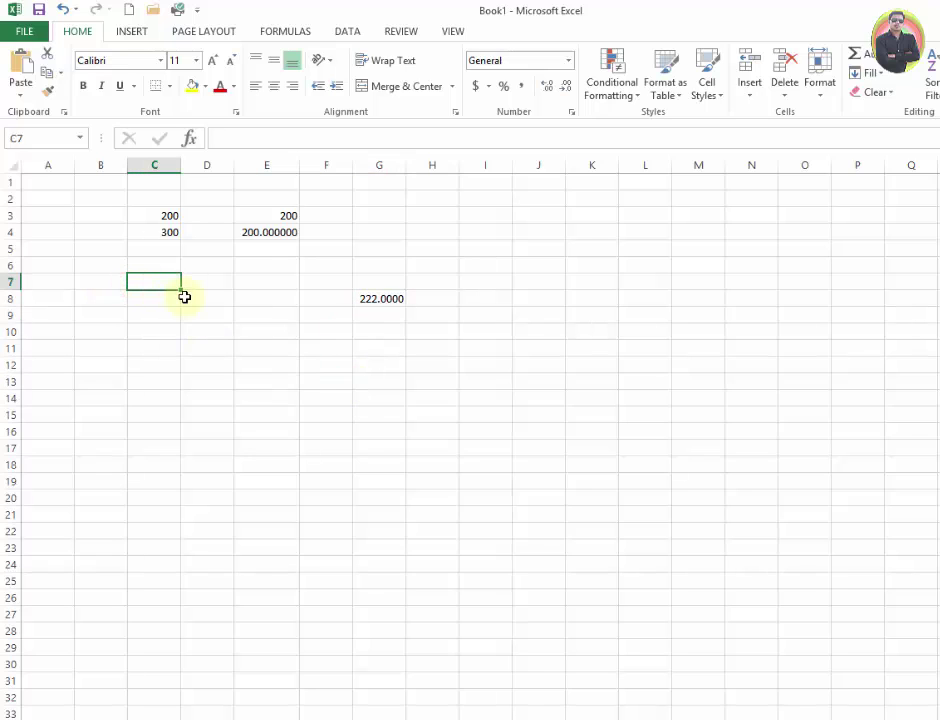
type("-")
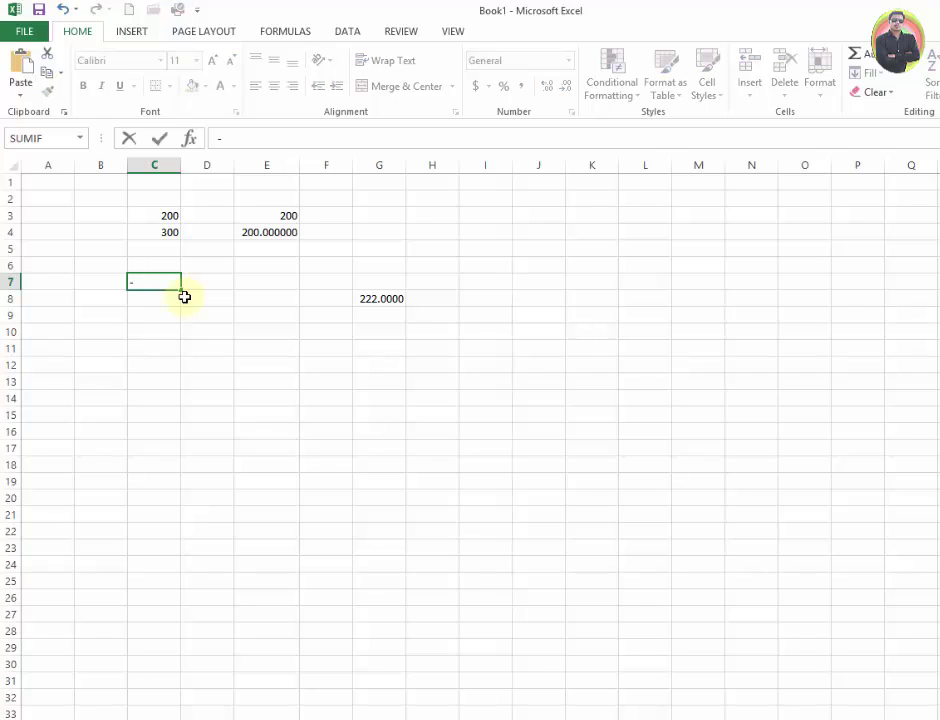
type("300")
key("Return")
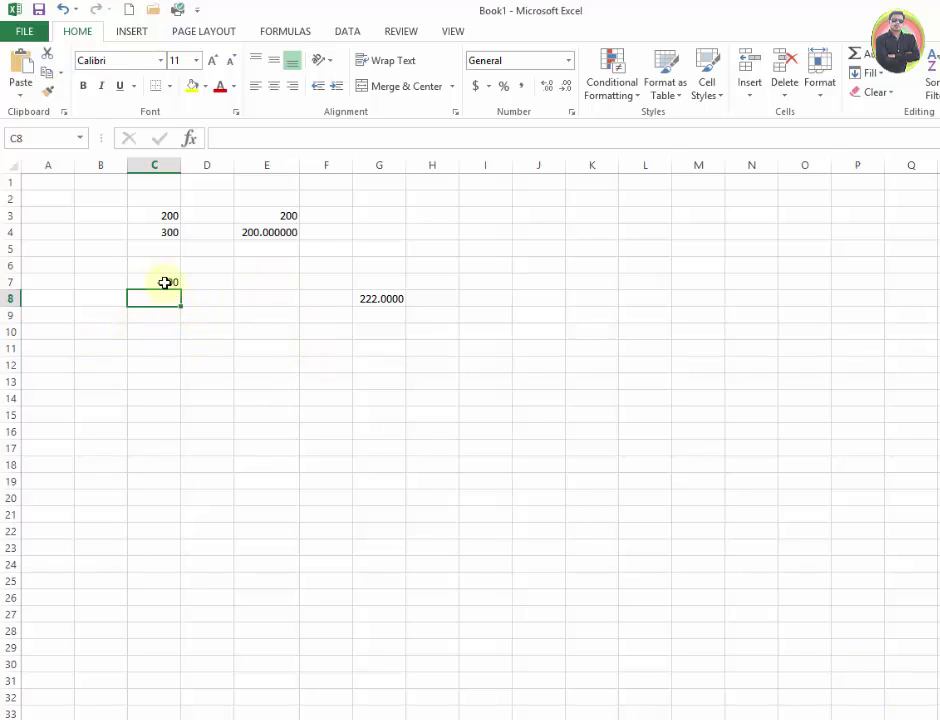
left_click(166, 282)
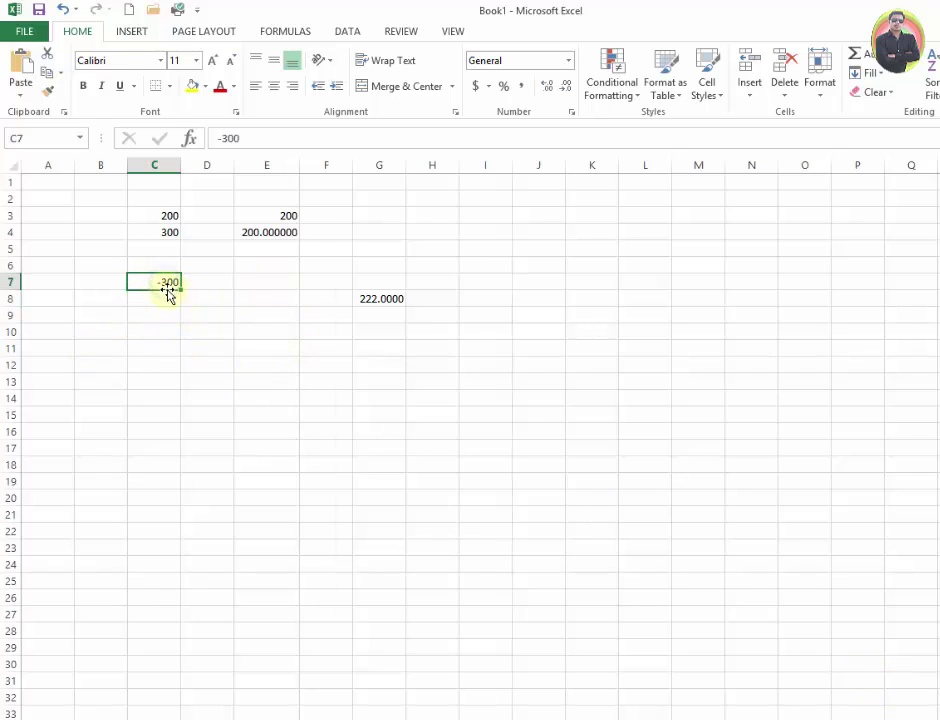
Step: Format C7 as Number with 3 decimals, 1000 separator and red negatives, showing 300.000
right_click(167, 285)
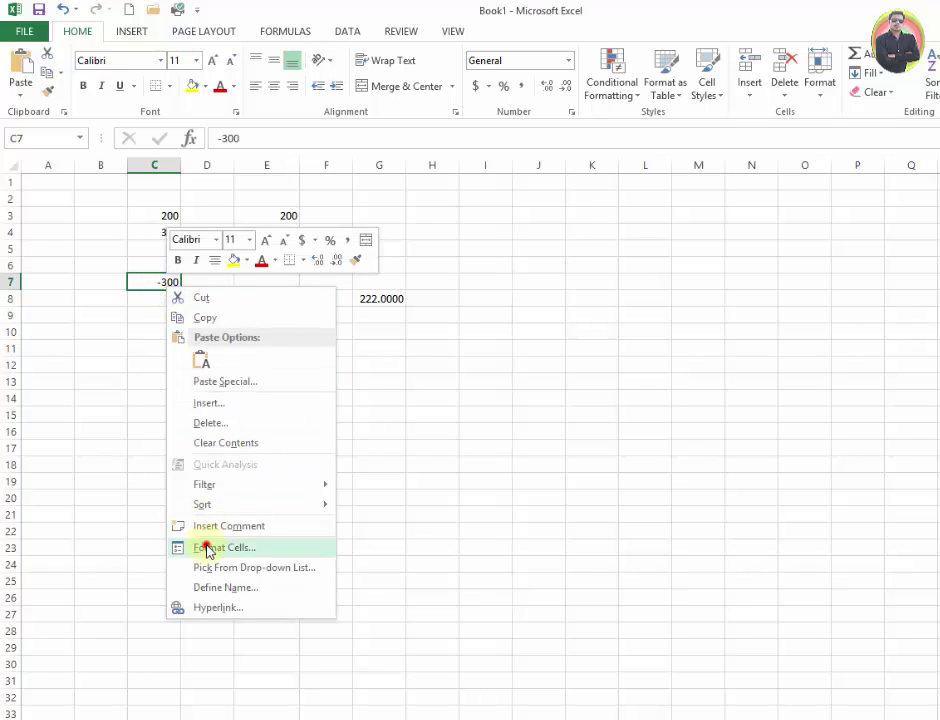
left_click(186, 546)
mouse_move(327, 369)
left_mouse_down()
mouse_move(459, 303)
mouse_move(539, 199)
left_mouse_up()
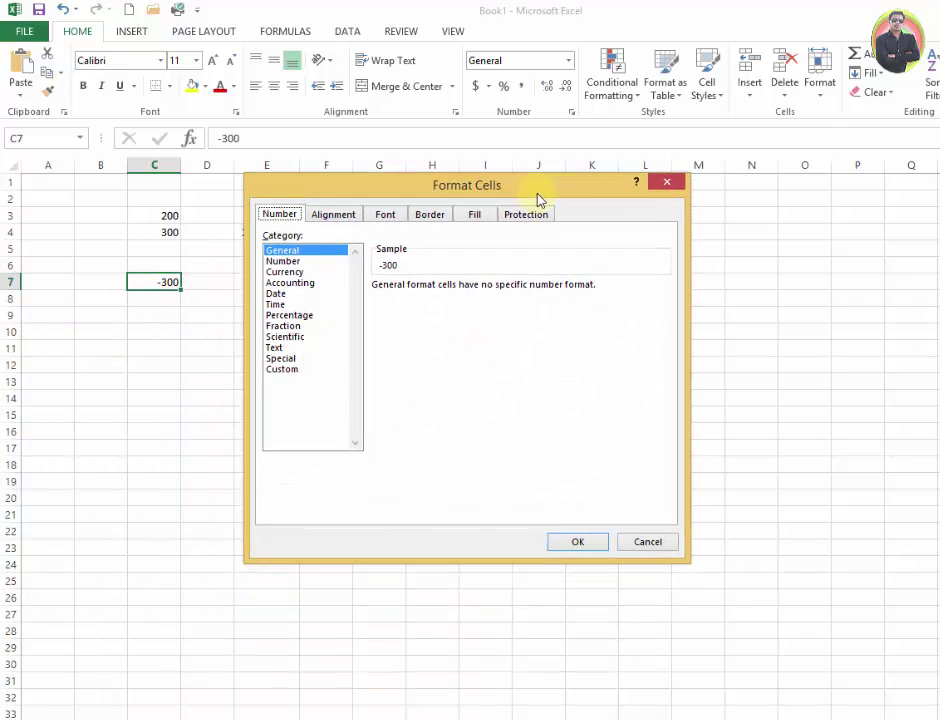
left_click(291, 261)
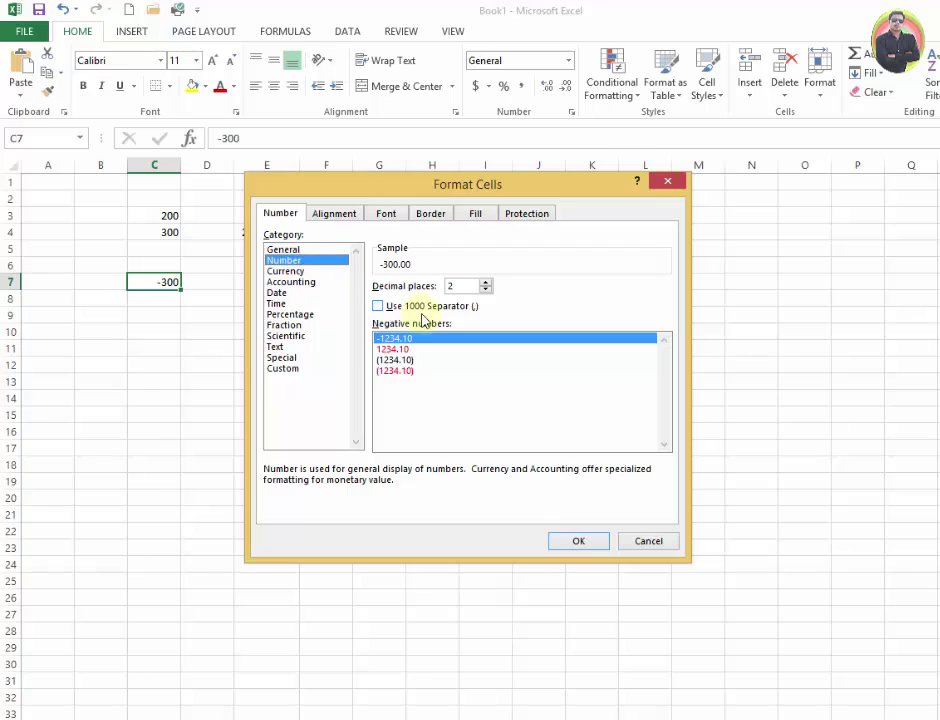
left_click(380, 307)
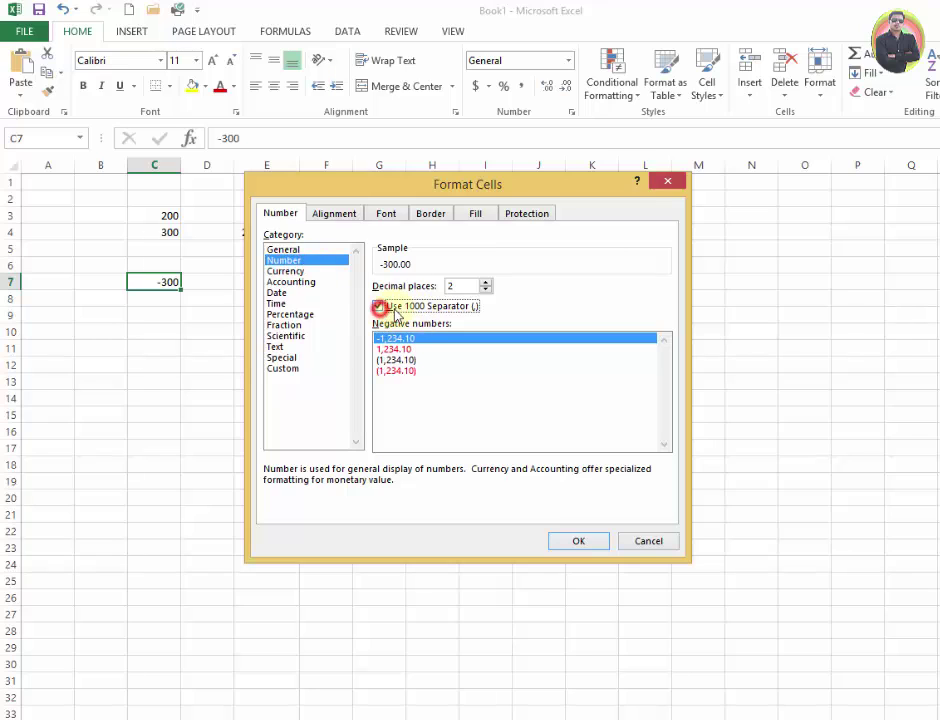
left_click(485, 282)
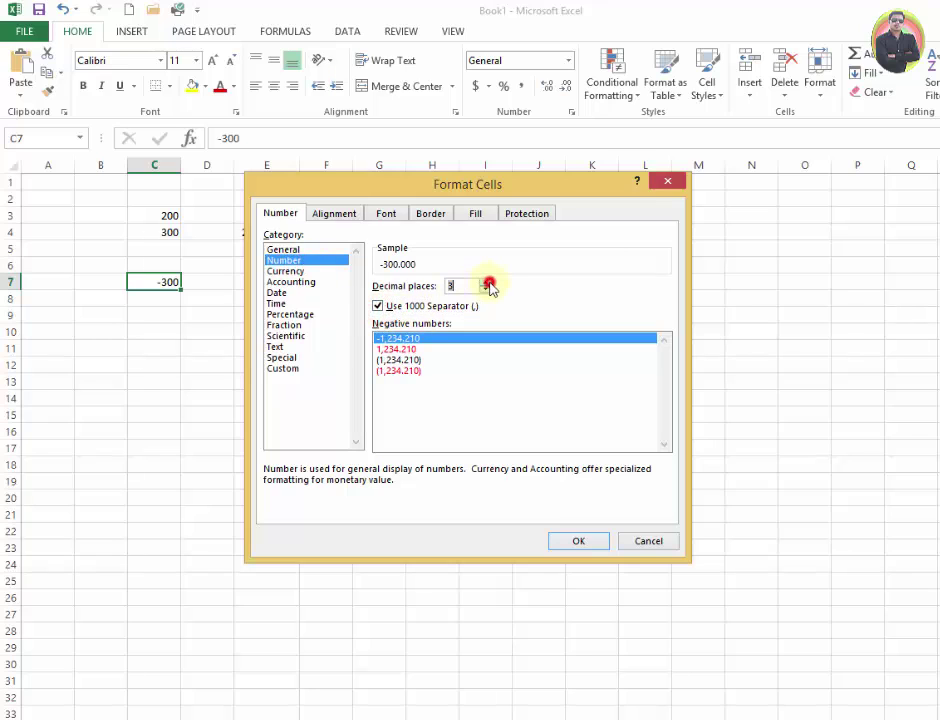
left_click(419, 348)
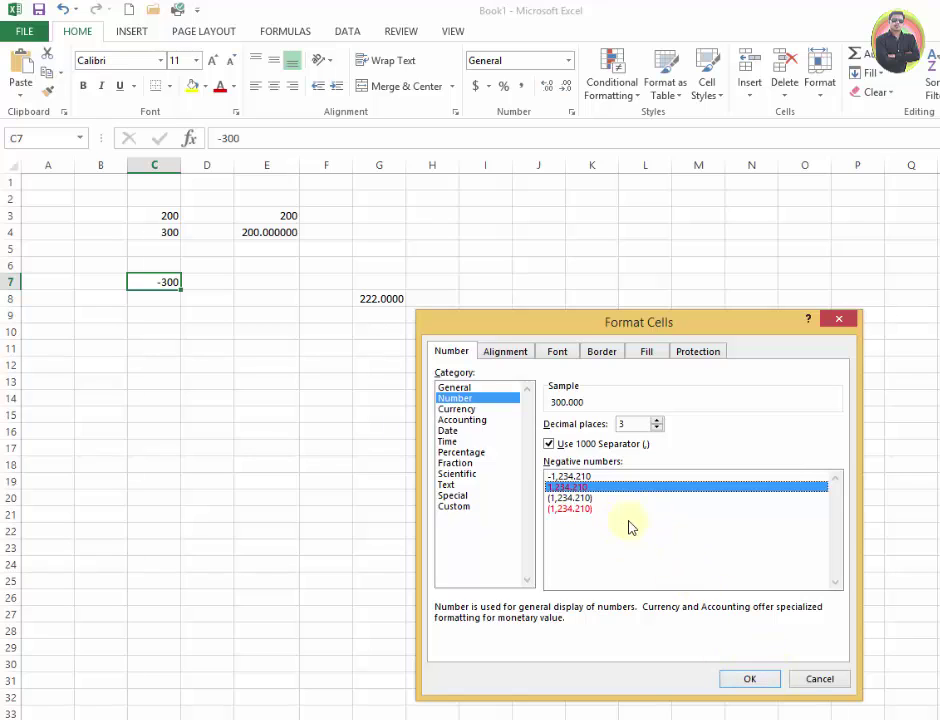
left_click(749, 679)
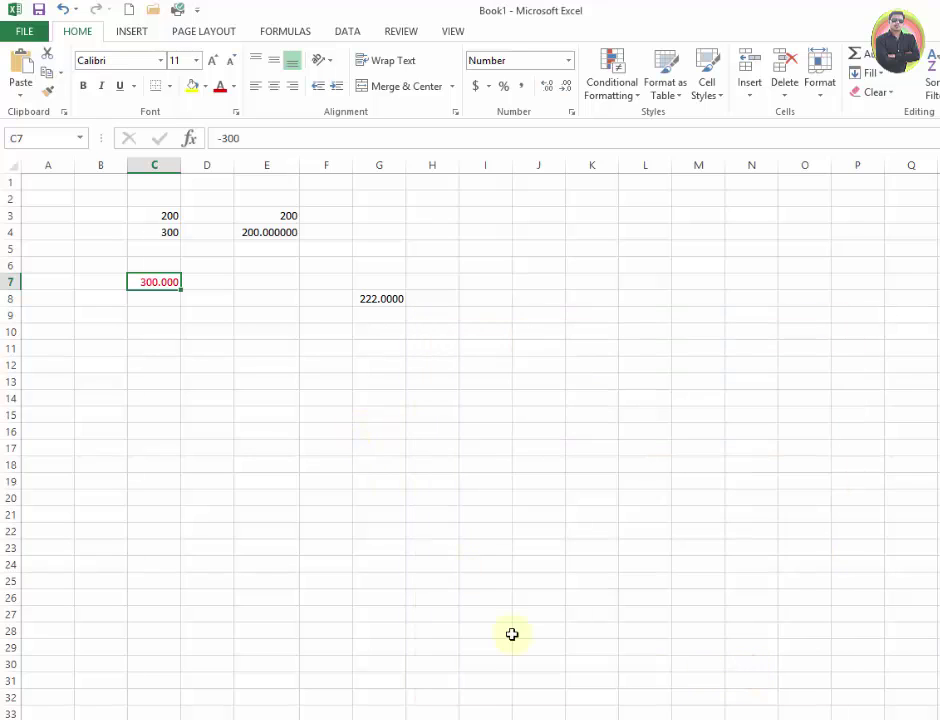
left_click(261, 326)
Step: Enter -100 in cell G11
left_click(361, 349)
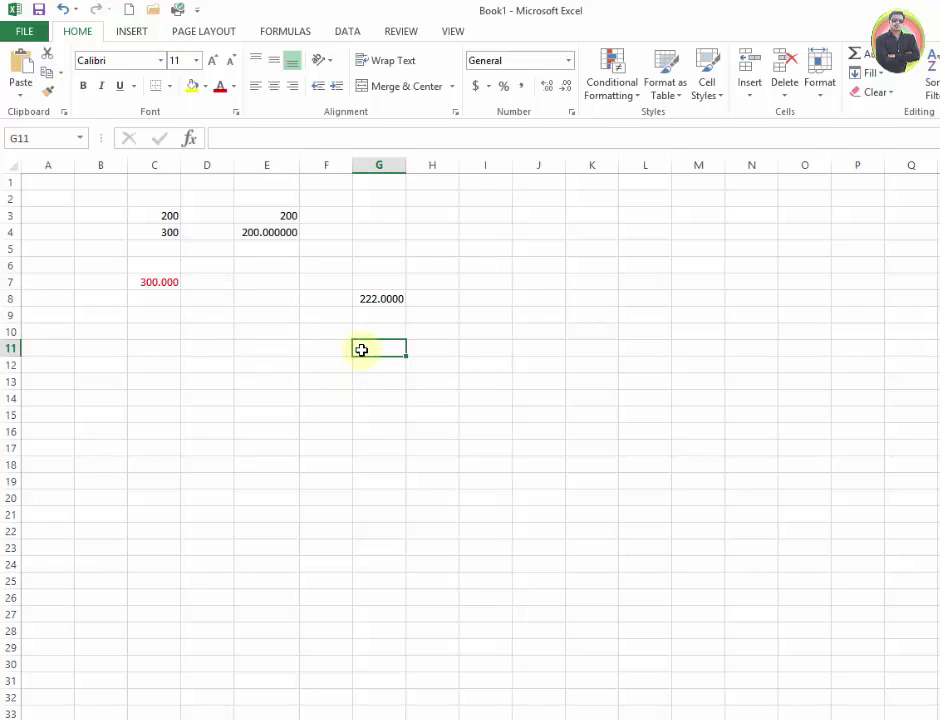
type("-100")
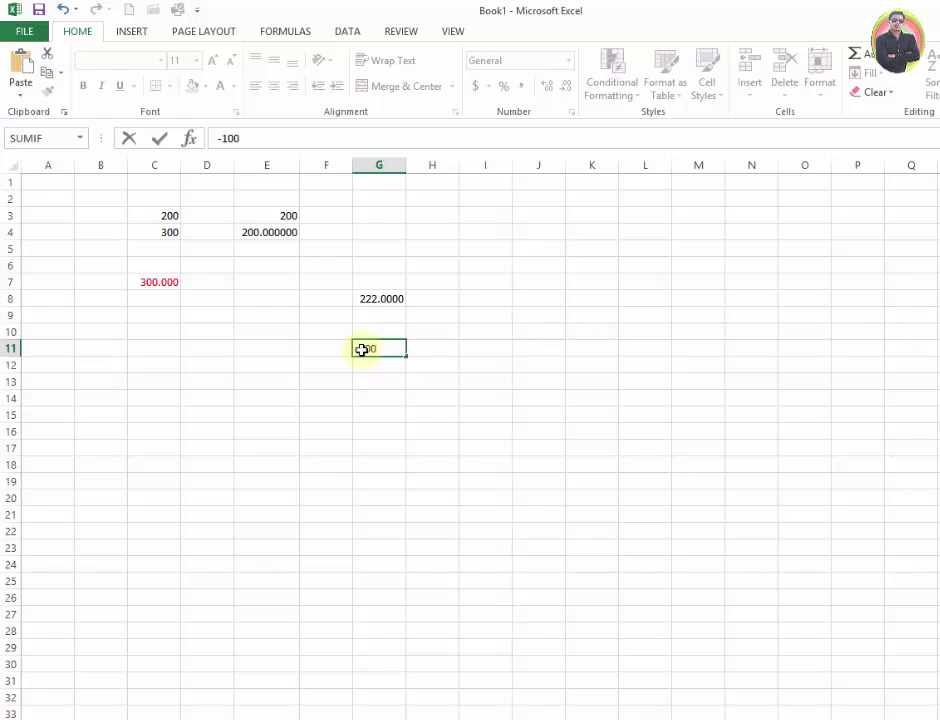
key("Return")
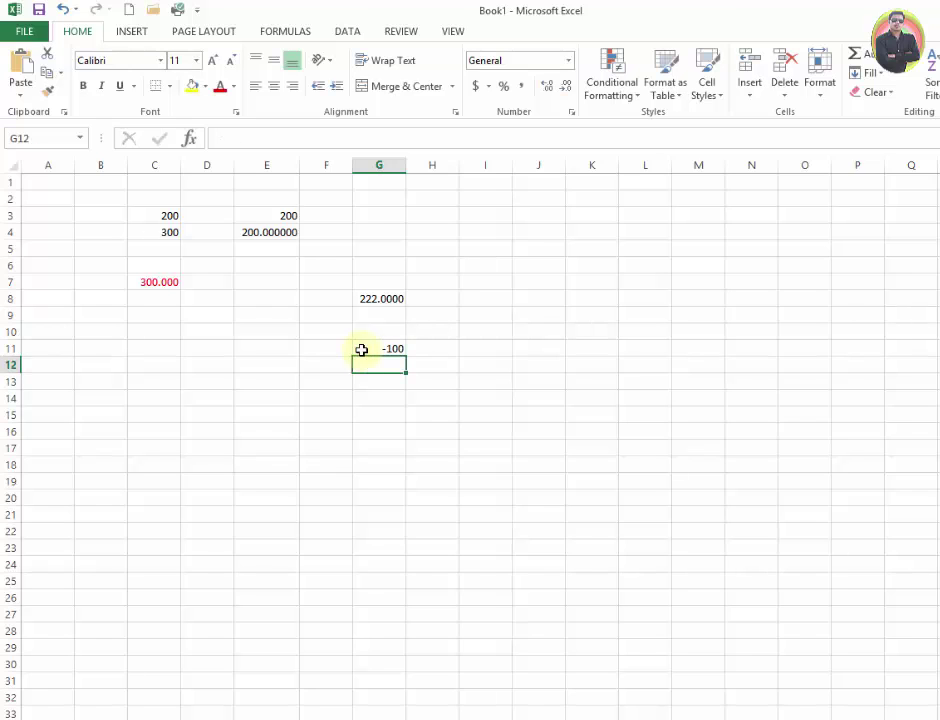
left_click(388, 346)
Step: Give G11 the Number format with the red 1234.10 negative style, showing 100.00 in red
right_click(388, 346)
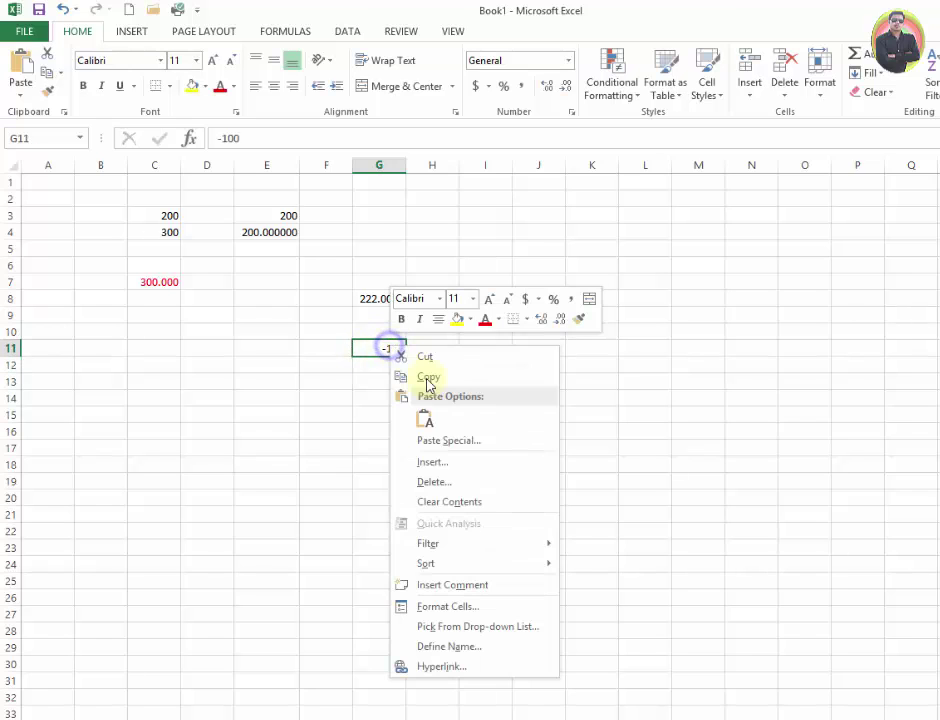
left_click(459, 607)
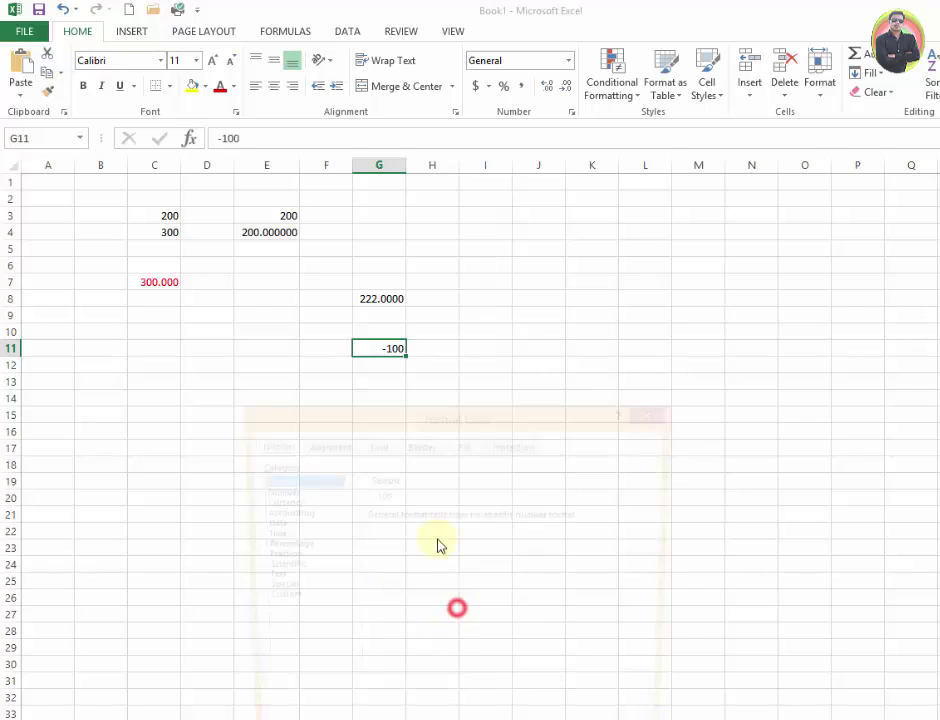
left_click(272, 491)
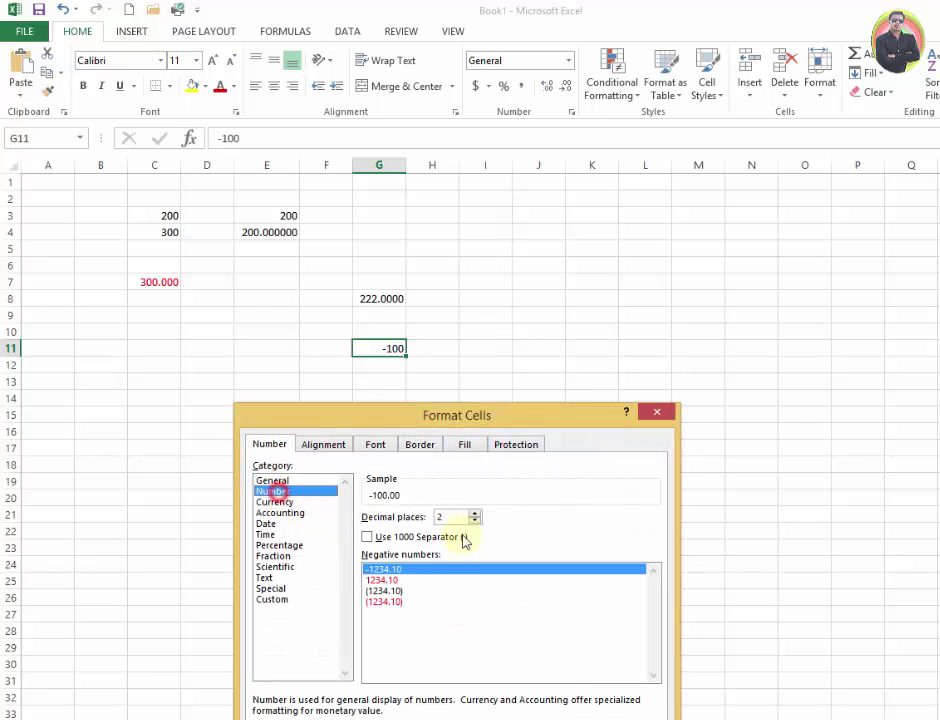
left_click(386, 580)
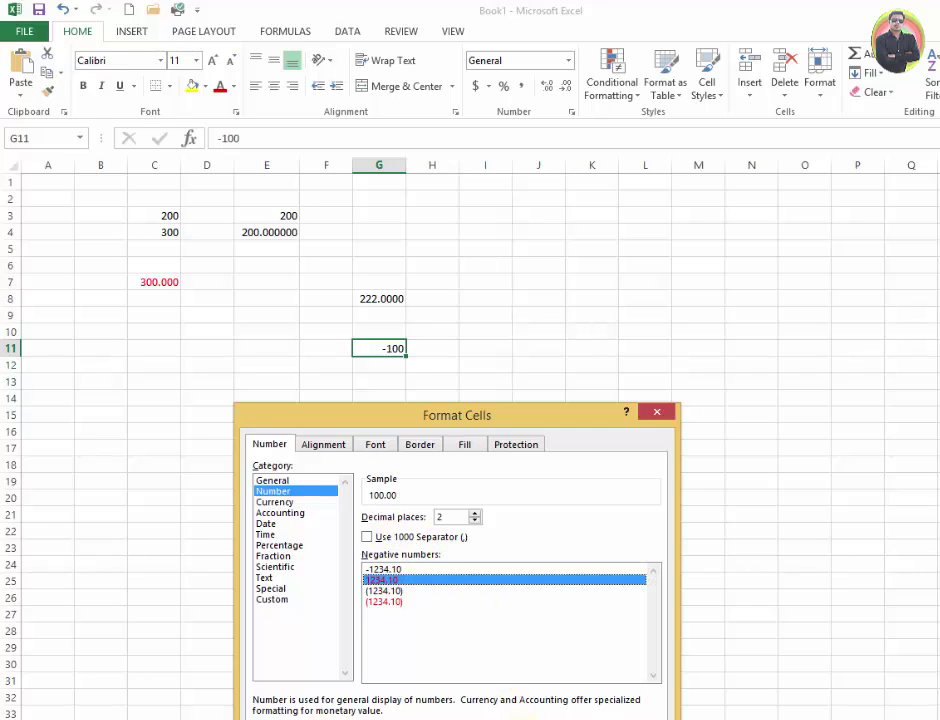
key("Return")
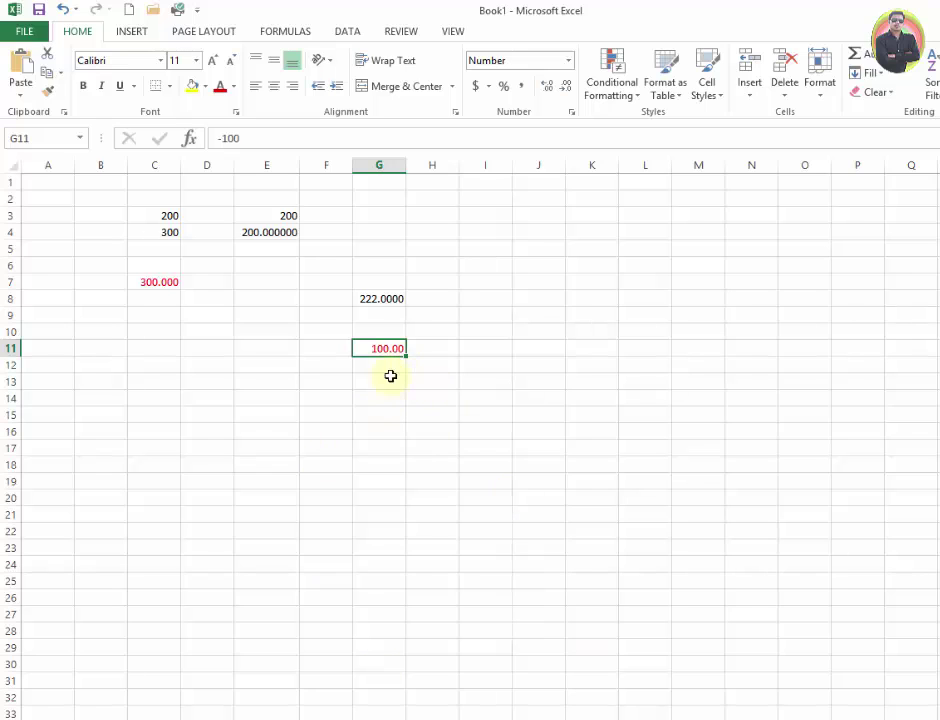
Step: Switch G11 to the black (1234.10) negative style so -100 shows as (100.00)
right_click(387, 349)
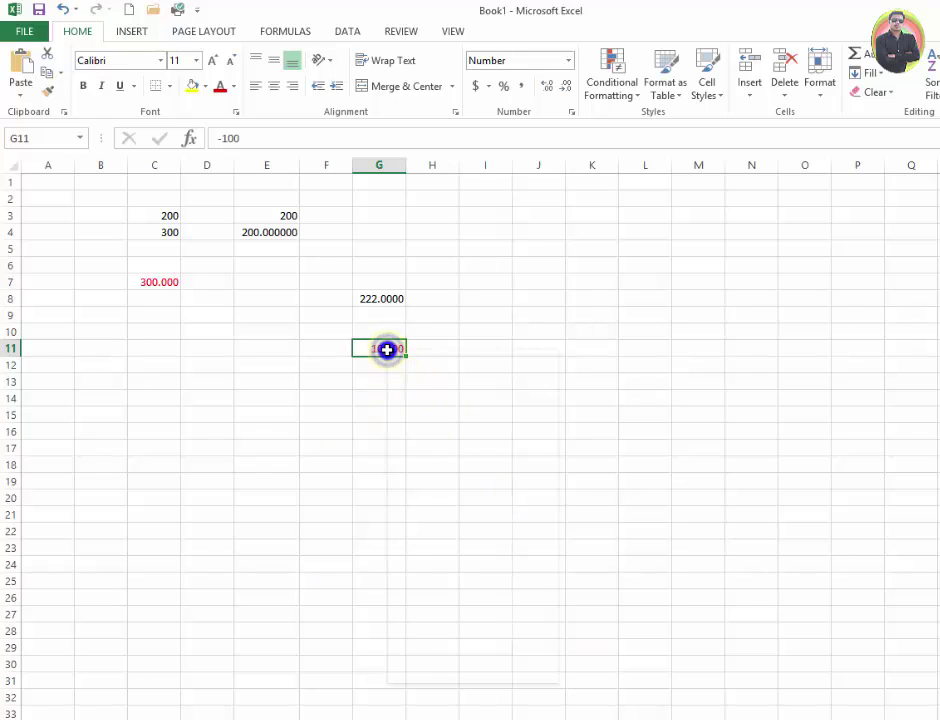
left_click(457, 612)
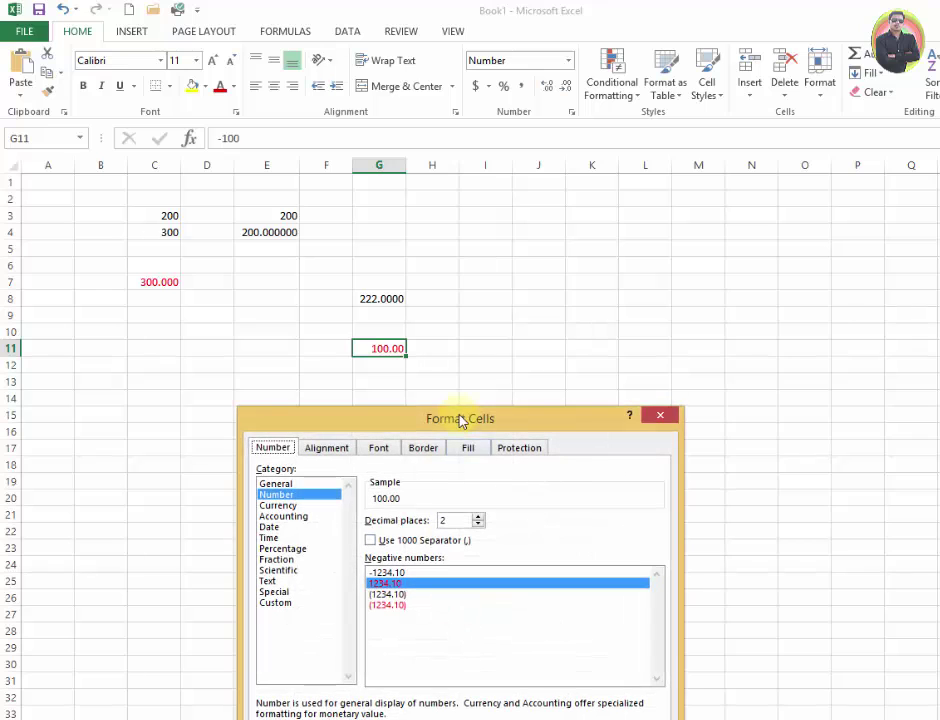
left_click_drag(458, 425, 446, 391)
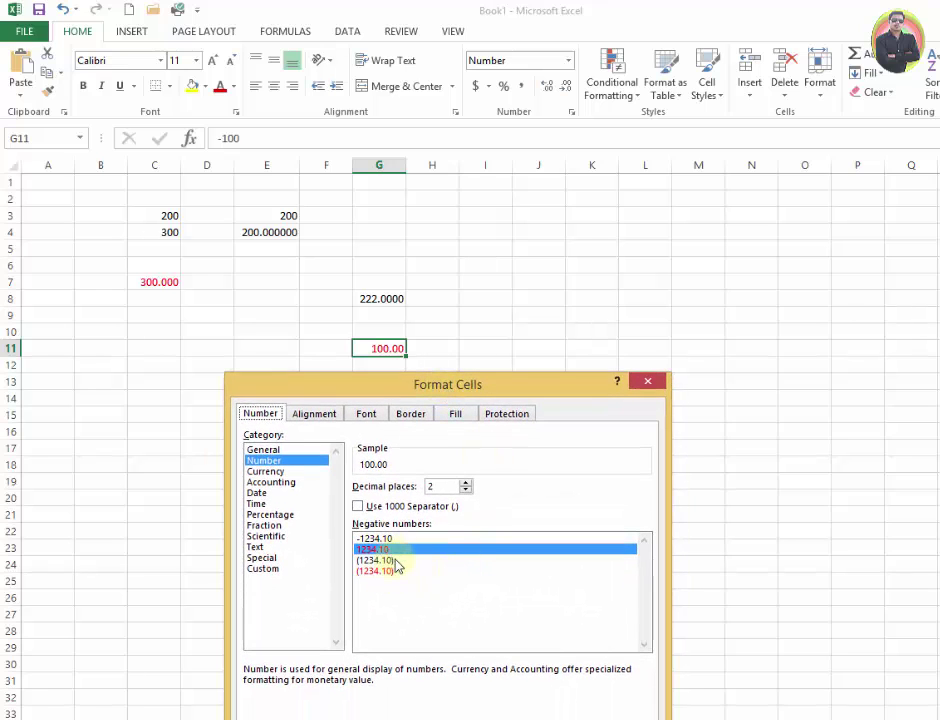
left_click(380, 573)
left_click(385, 560)
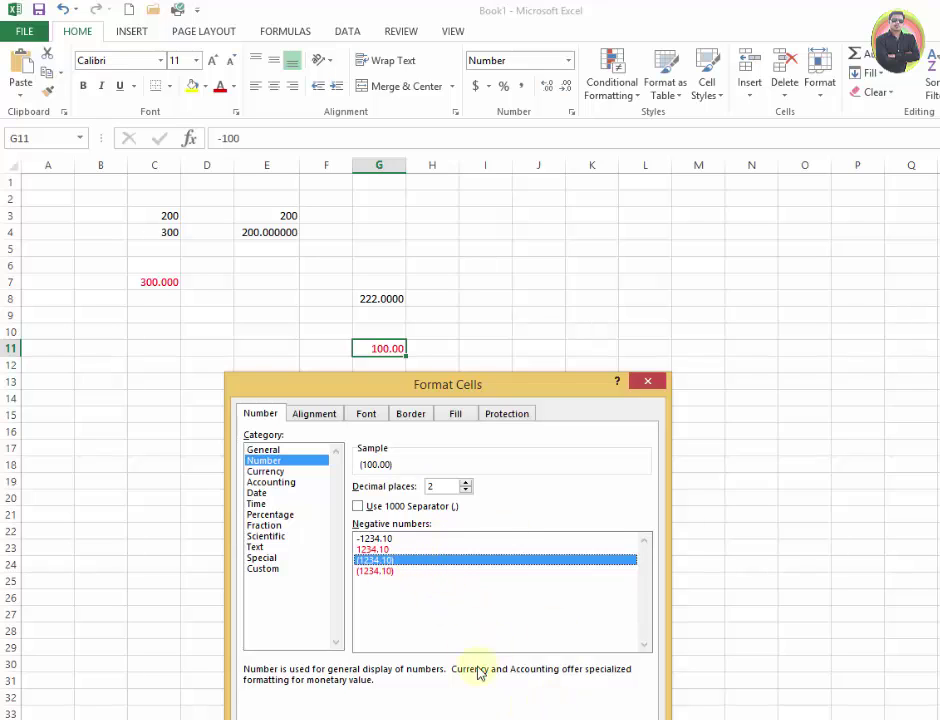
key("Return")
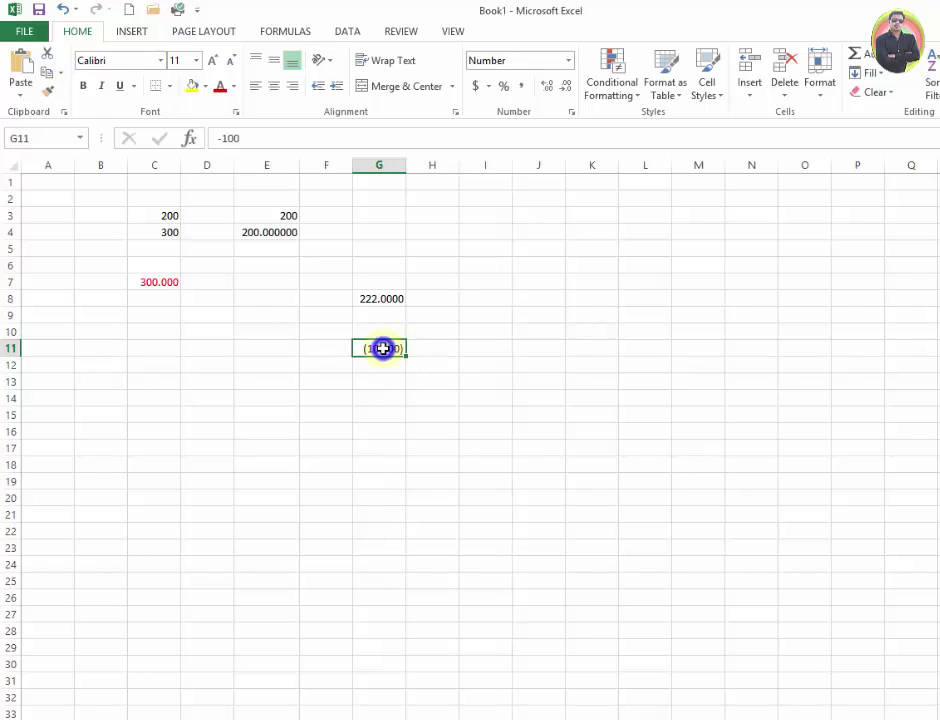
left_click(158, 283)
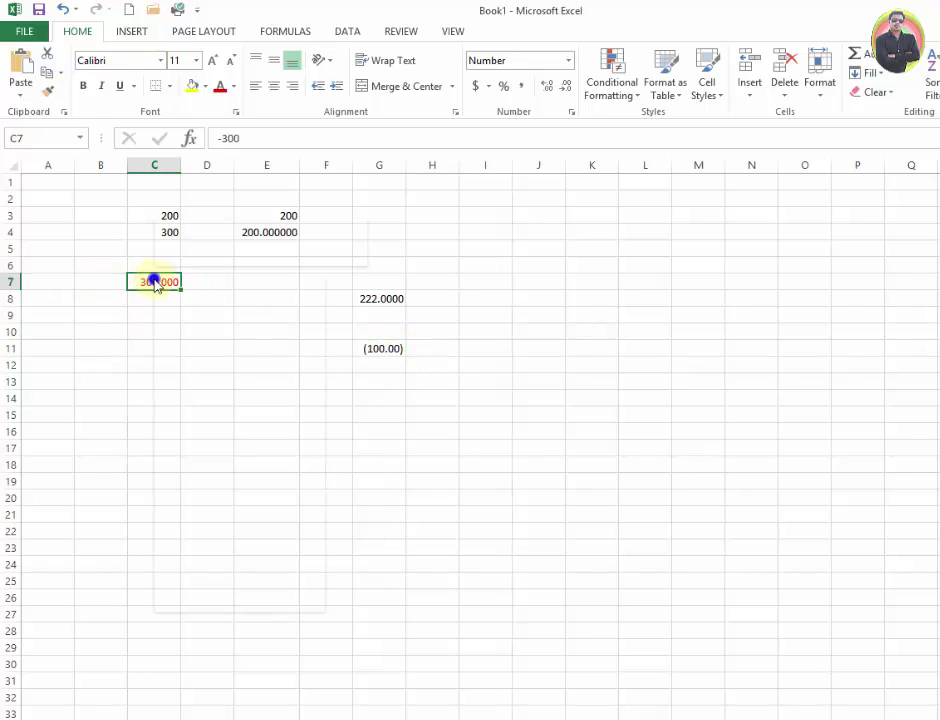
Step: Apply the red (1,234.210) negative number style to C7 so -300 shows as (300.000) in red
right_click(155, 281)
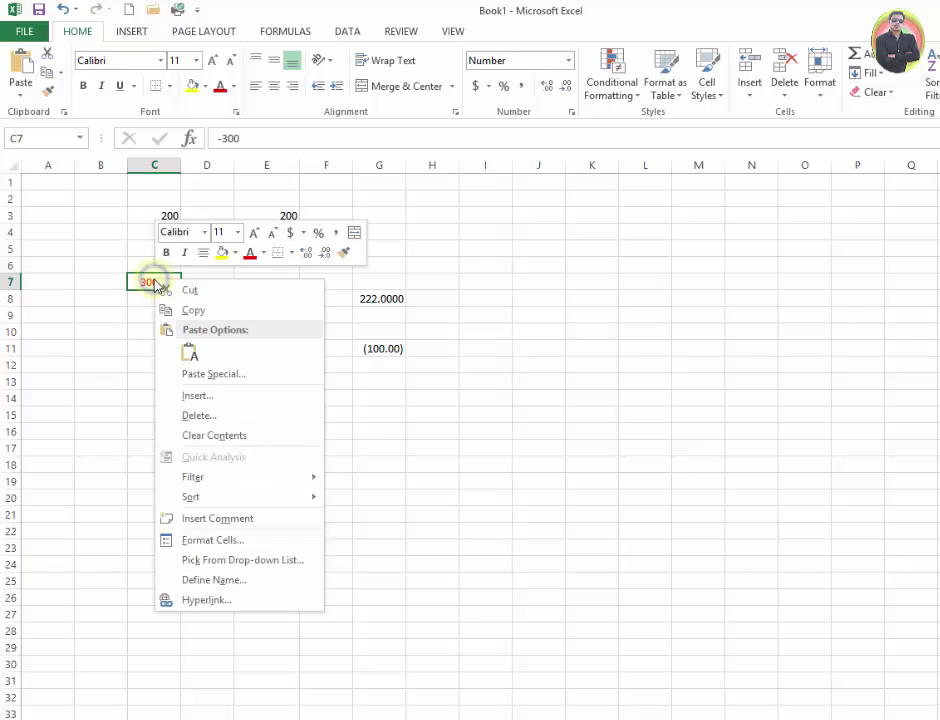
left_click(226, 540)
left_click(162, 535)
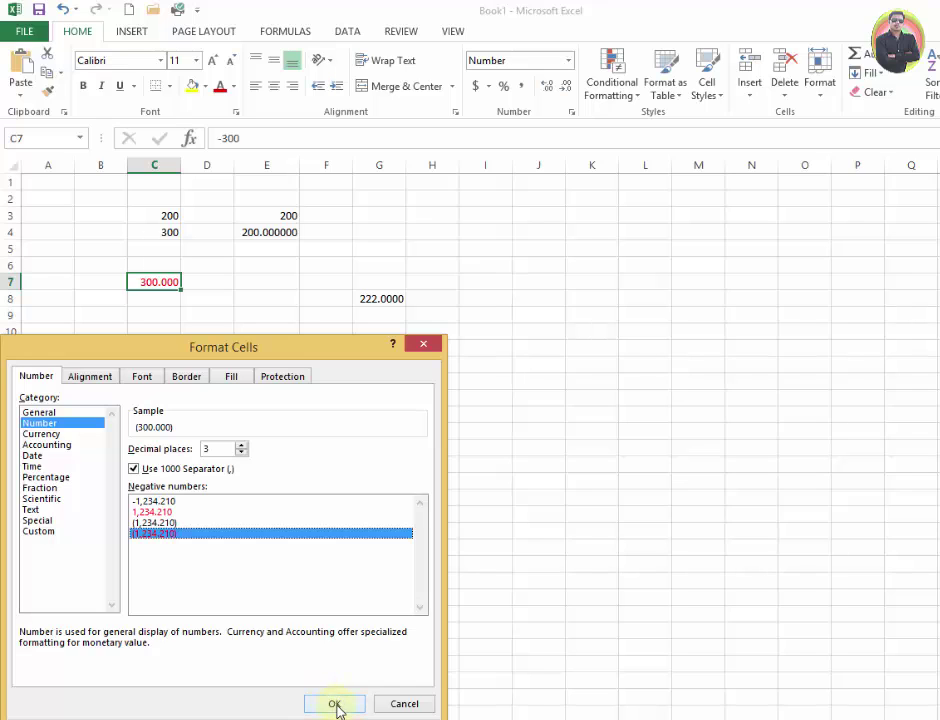
left_click(337, 705)
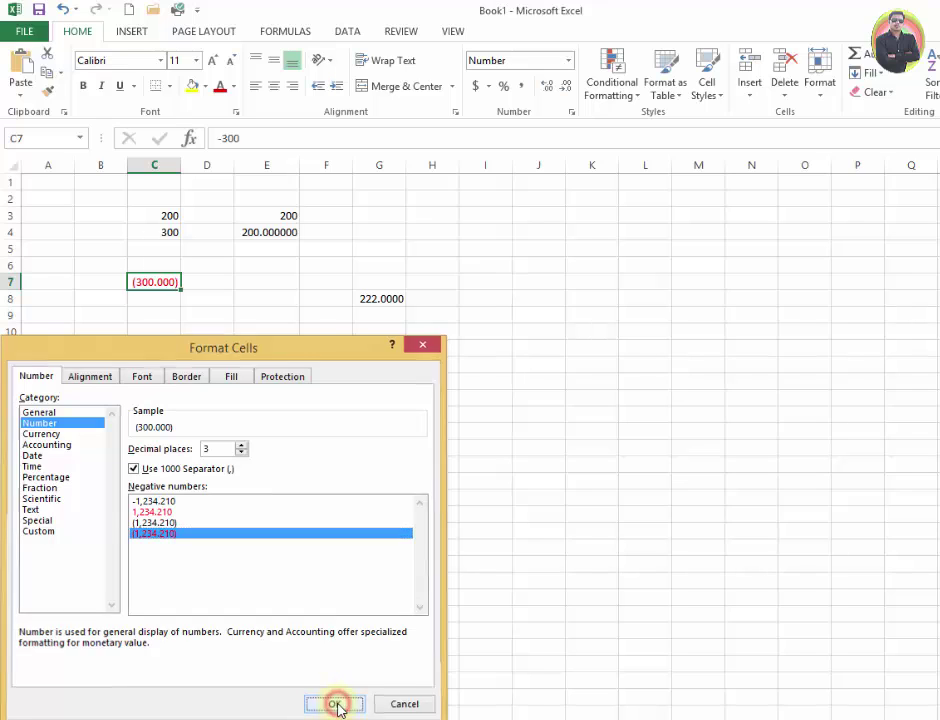
left_click(175, 303)
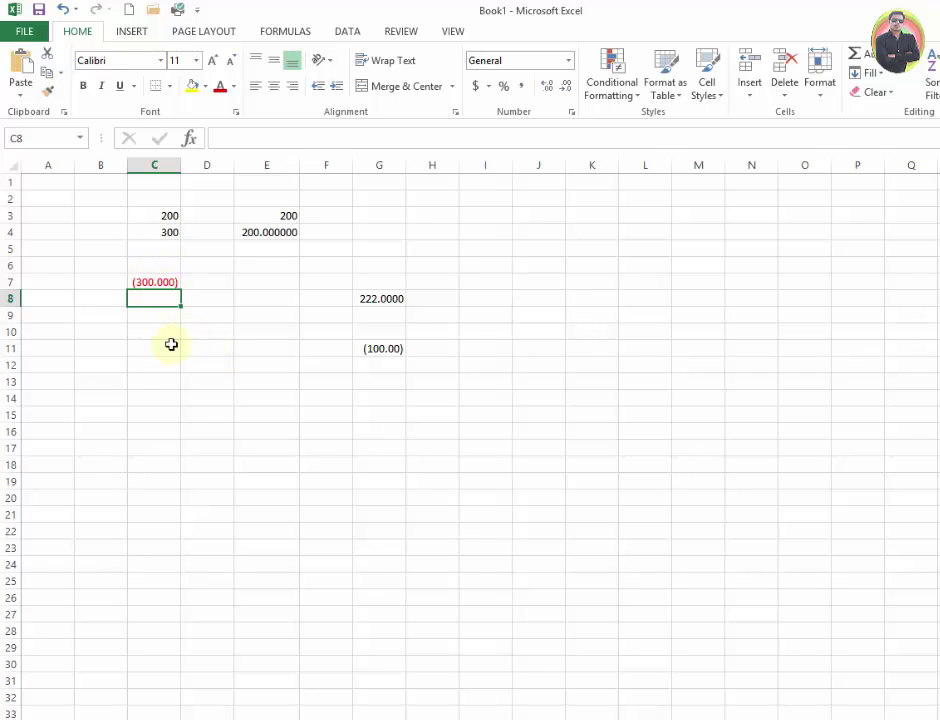
Step: Enter the value 500 in cell D9
left_click(173, 350)
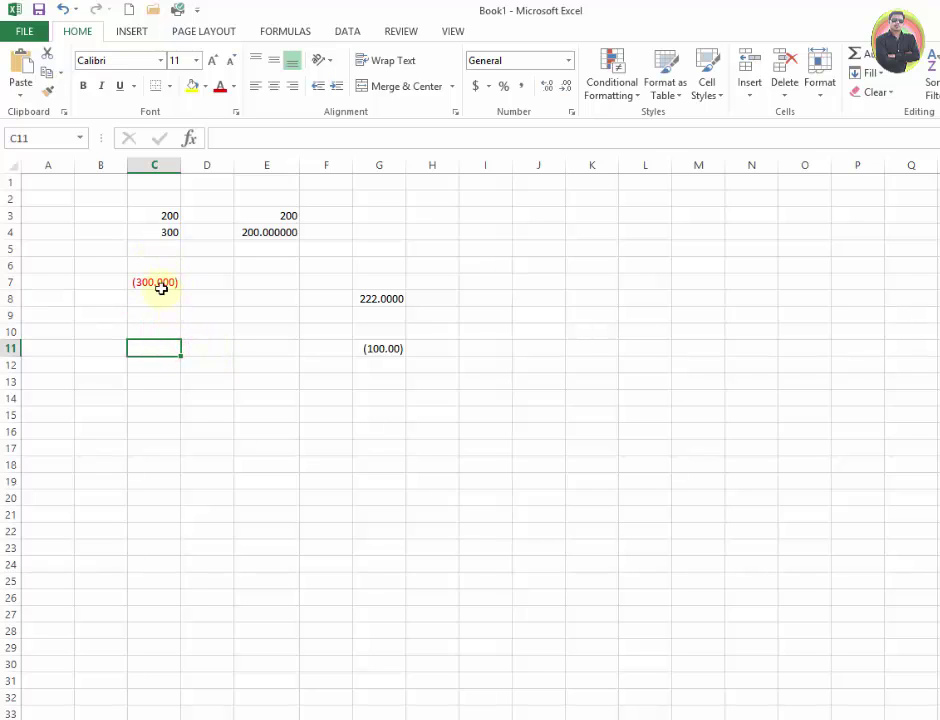
left_click(204, 317)
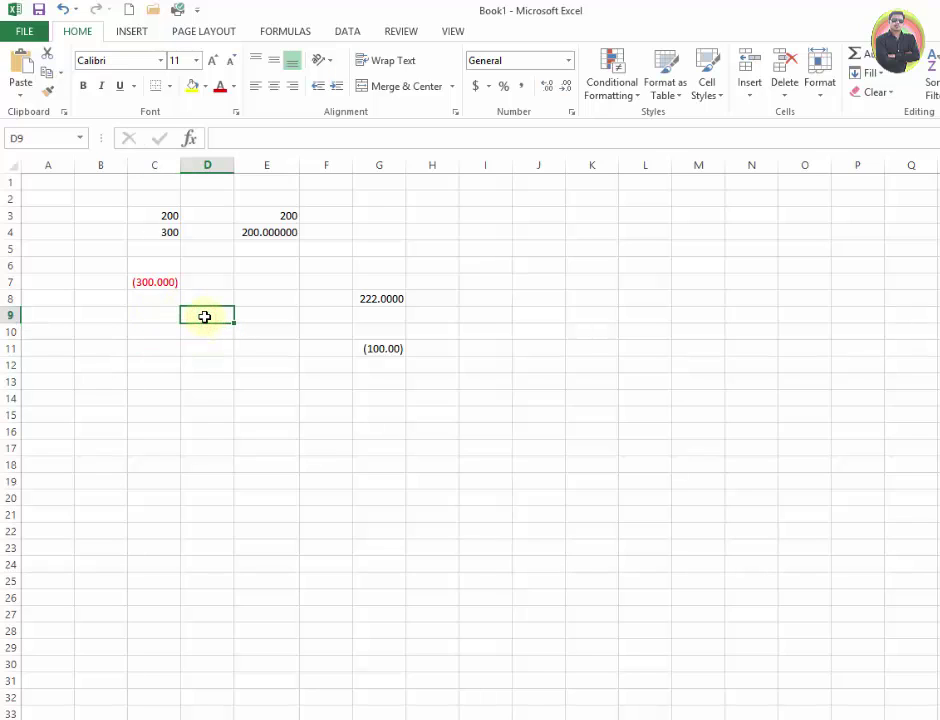
type("500")
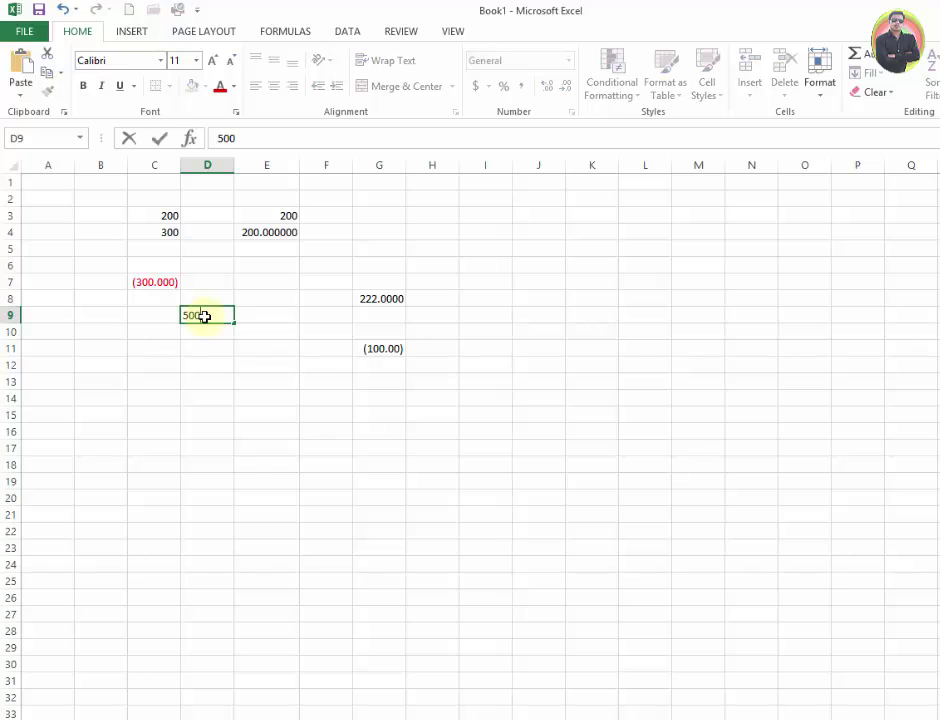
left_click(204, 329)
left_click(216, 314)
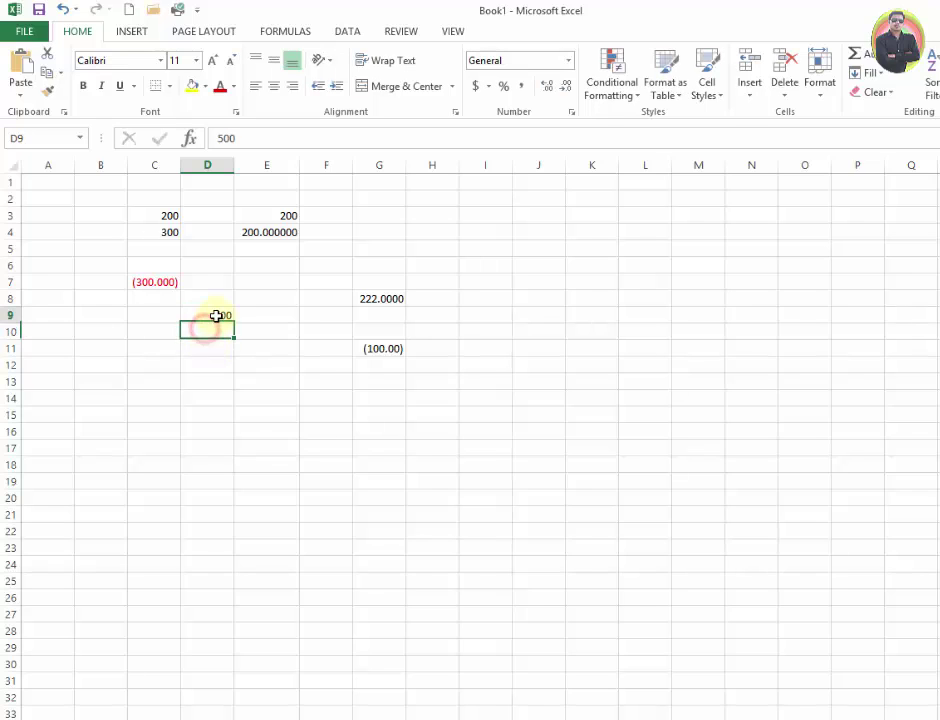
Step: Format D9 as Number with a 1000 separator and 6 decimal places, showing 500.000000
left_click(567, 60)
left_click(520, 485)
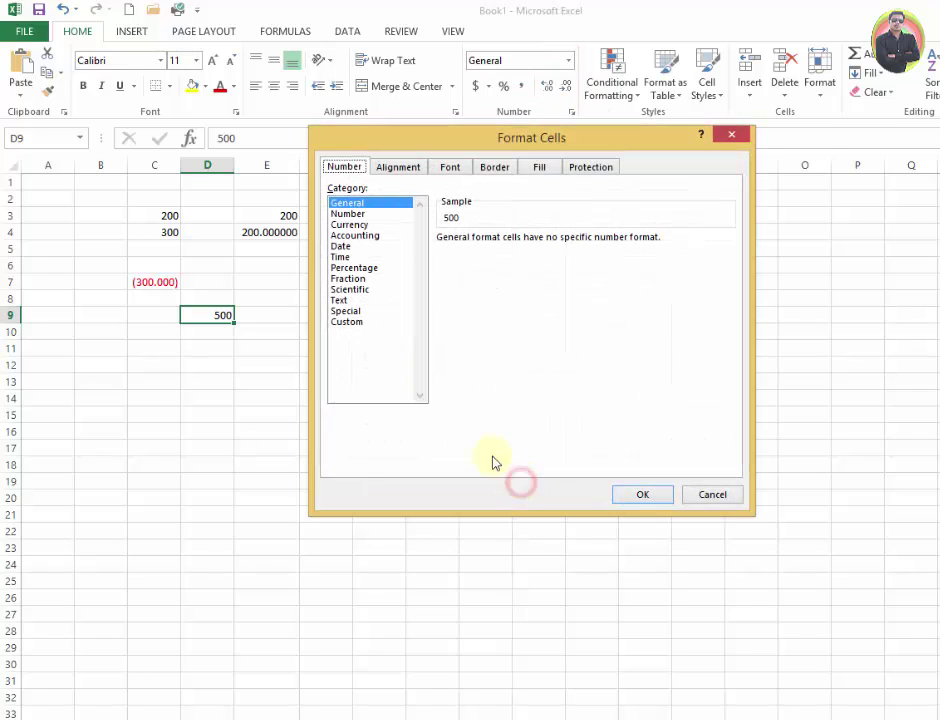
left_click(356, 214)
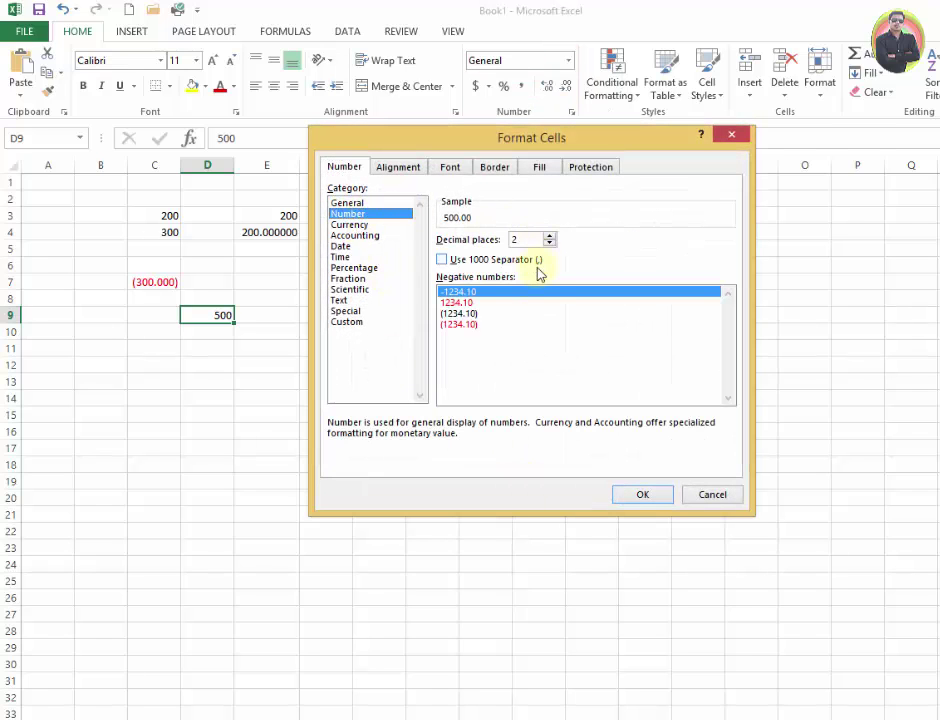
left_click(442, 260)
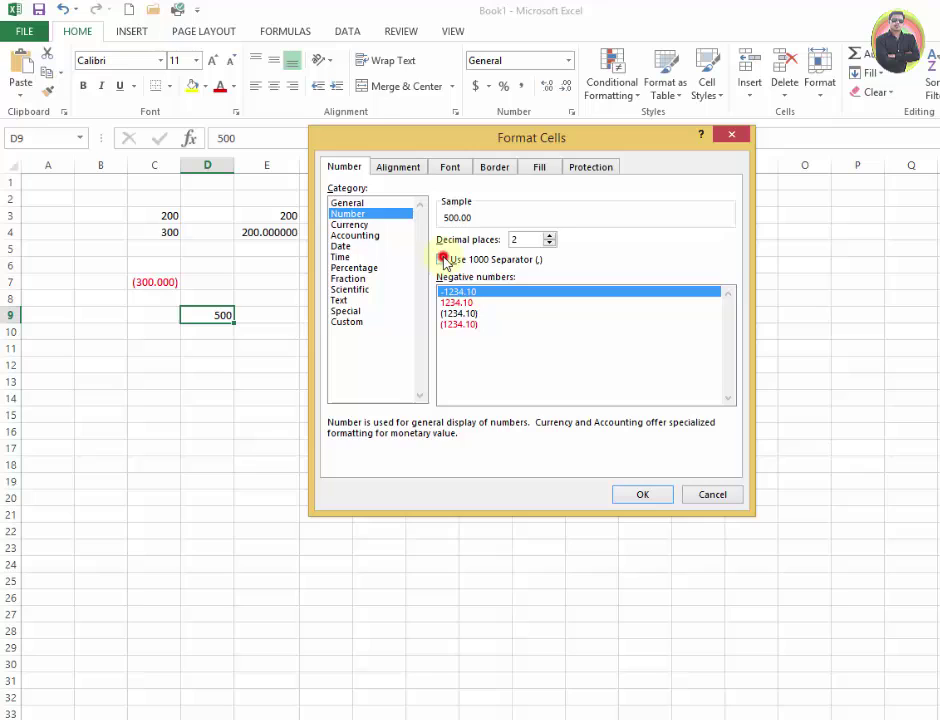
left_click(549, 236)
left_click(549, 236)
left_click(549, 236)
left_click(549, 236)
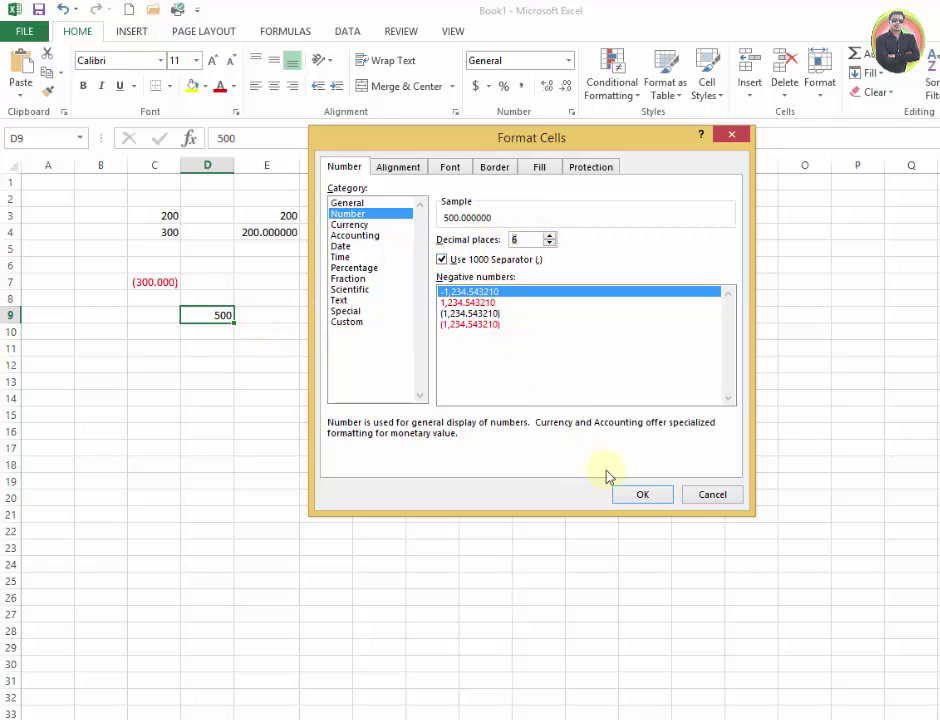
left_click(642, 497)
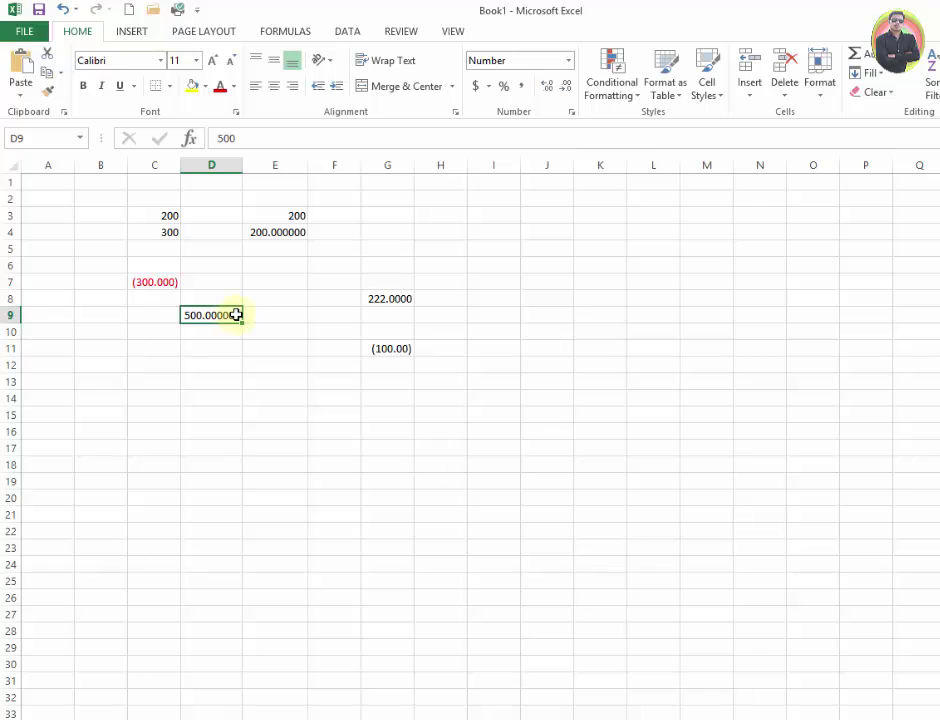
Step: Reopen Format Cells for D9 and lower the decimal places to 2
right_click(211, 313)
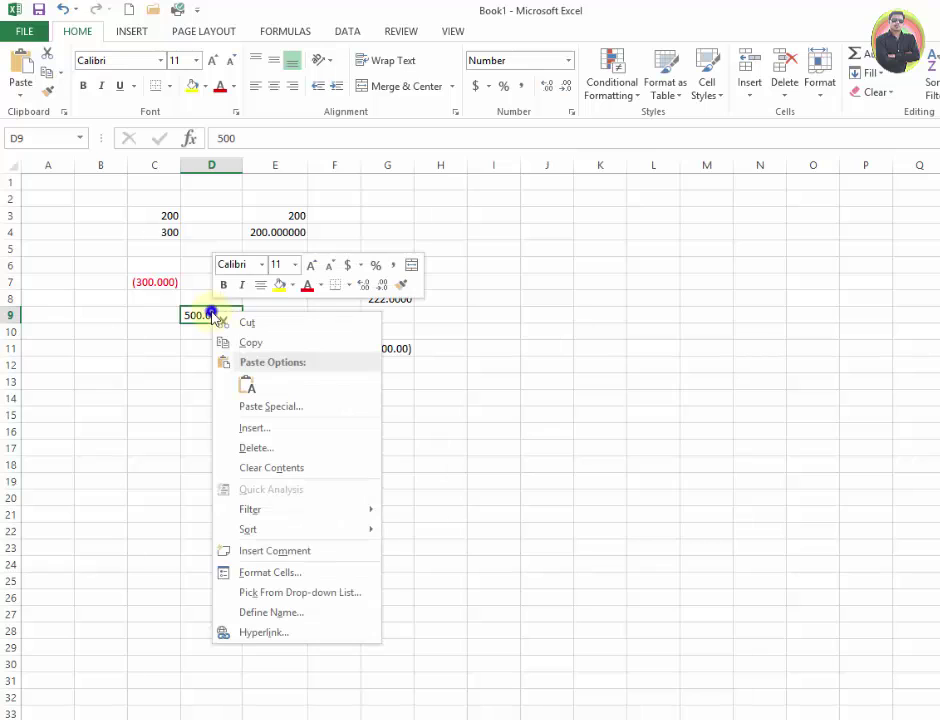
left_click(298, 568)
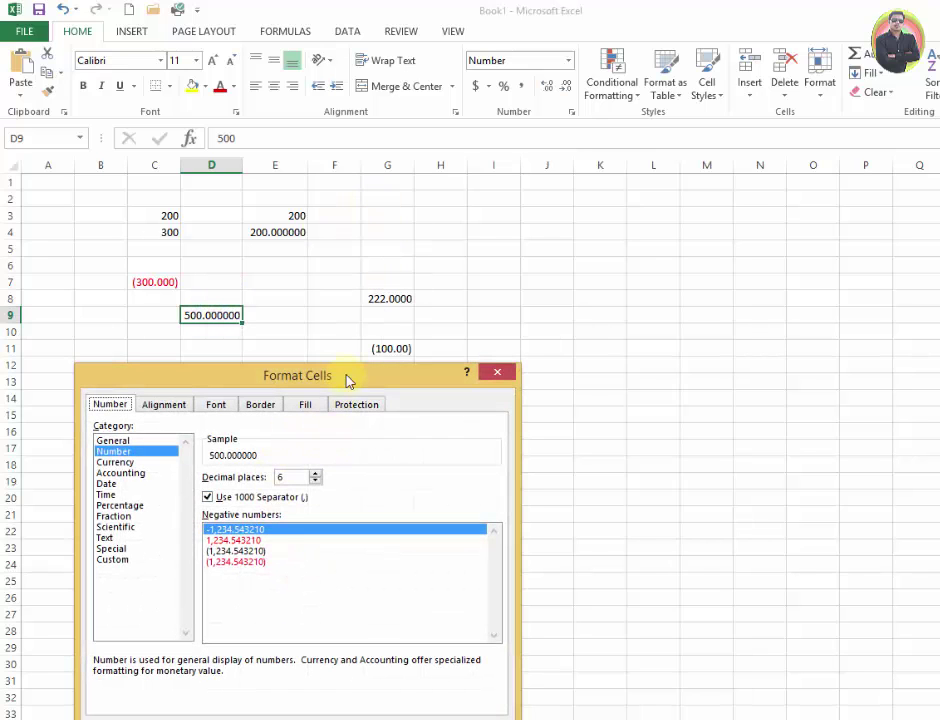
left_click_drag(348, 380, 492, 334)
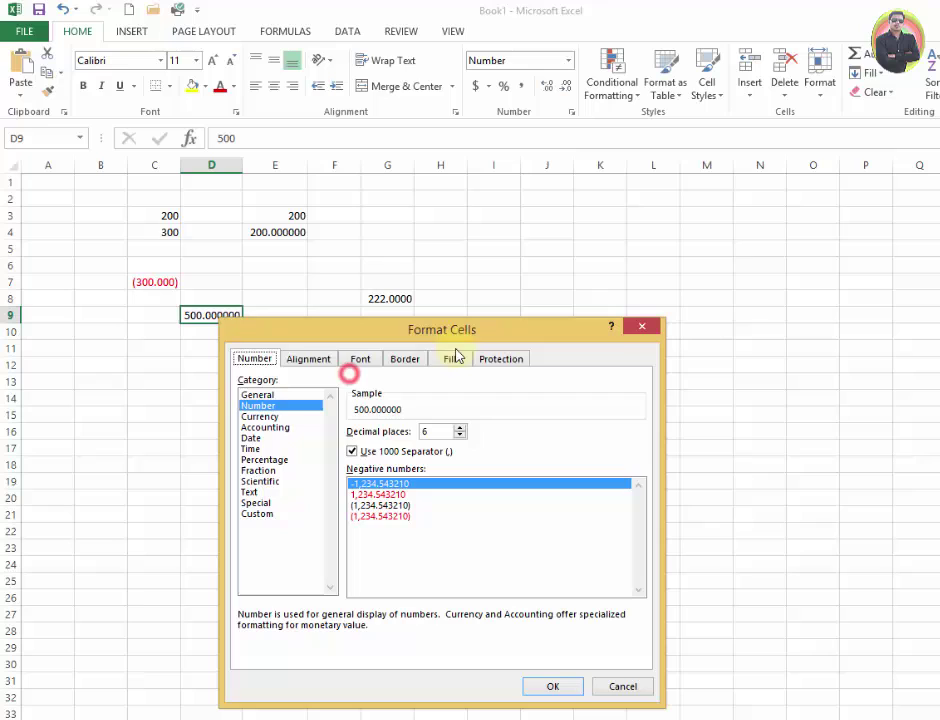
left_click(461, 435)
left_click(461, 435)
left_click(461, 435)
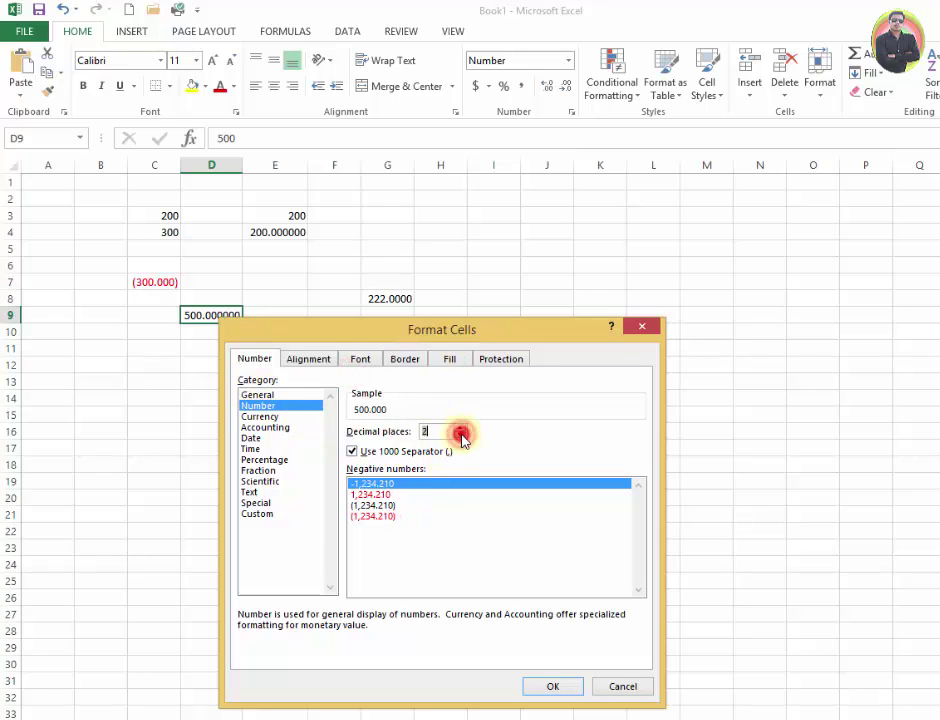
left_click(461, 435)
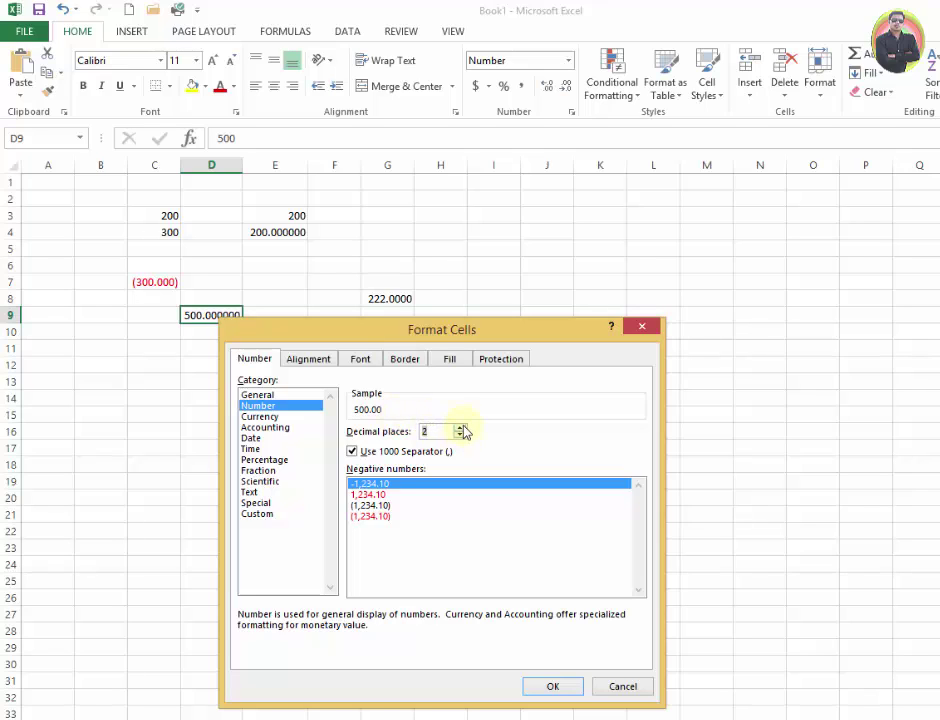
Step: Raise D9's decimal places to 5, previewing 500.00000, and select the decimal places value
left_click(460, 427)
left_click(460, 427)
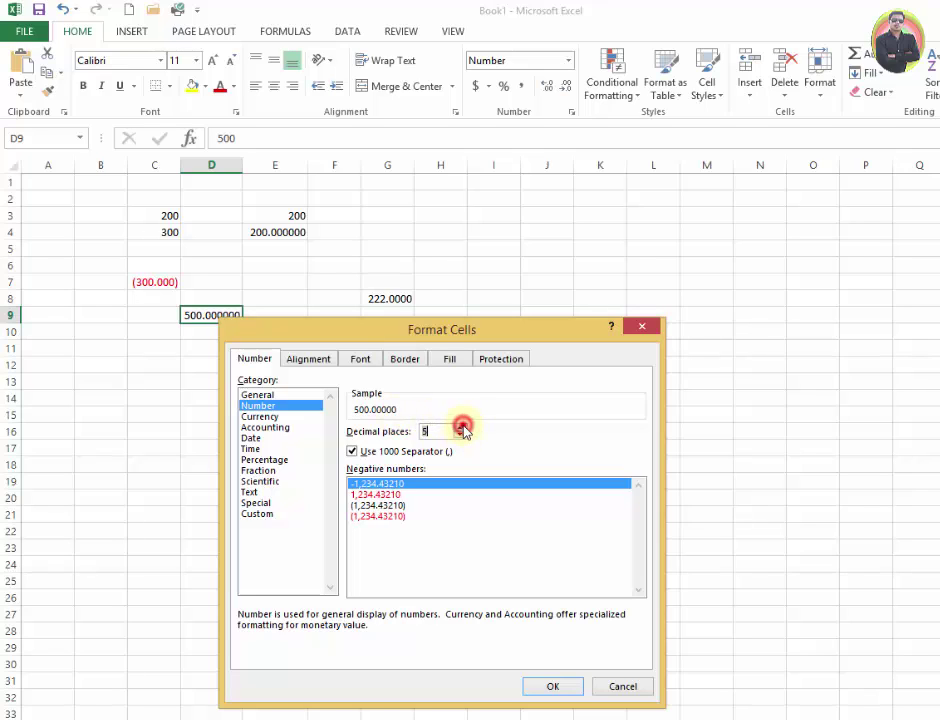
left_click(460, 427)
mouse_move(455, 330)
left_mouse_down()
mouse_move(650, 238)
mouse_move(675, 186)
left_mouse_up()
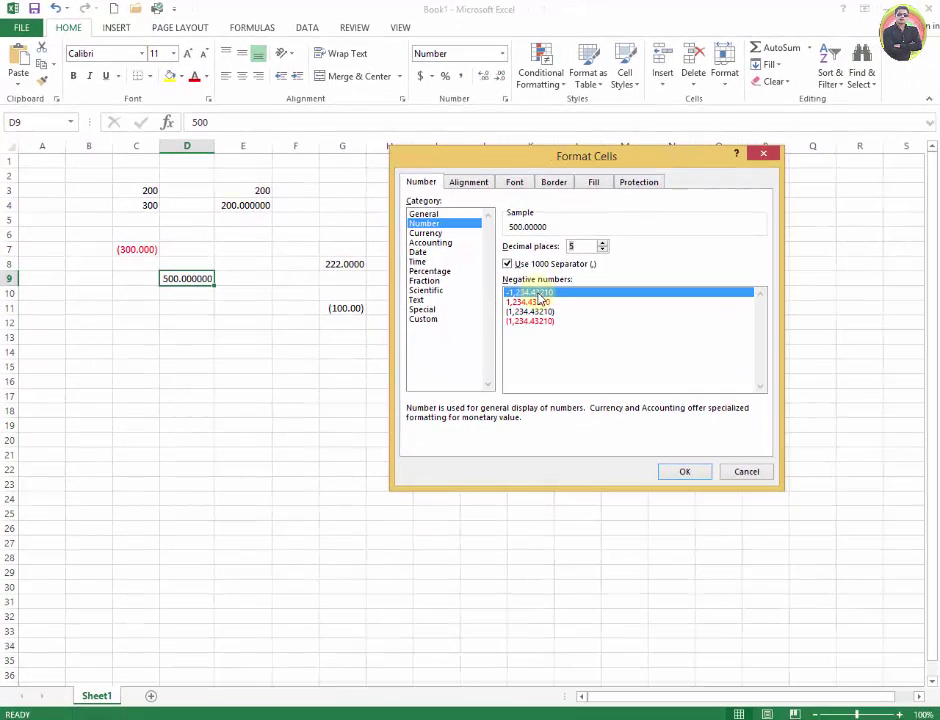
key("alt+d")
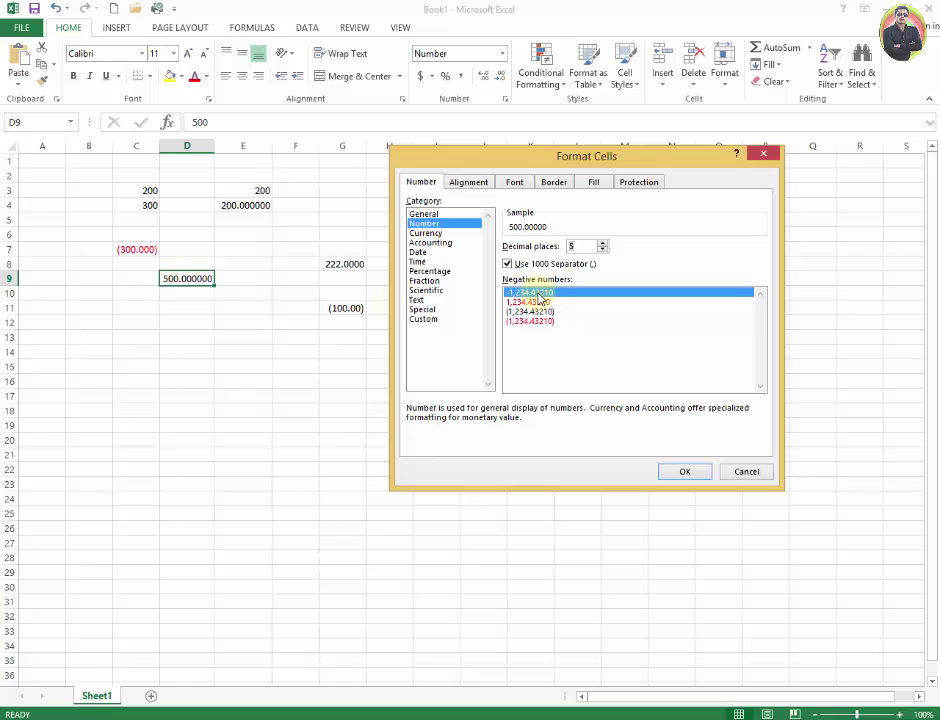